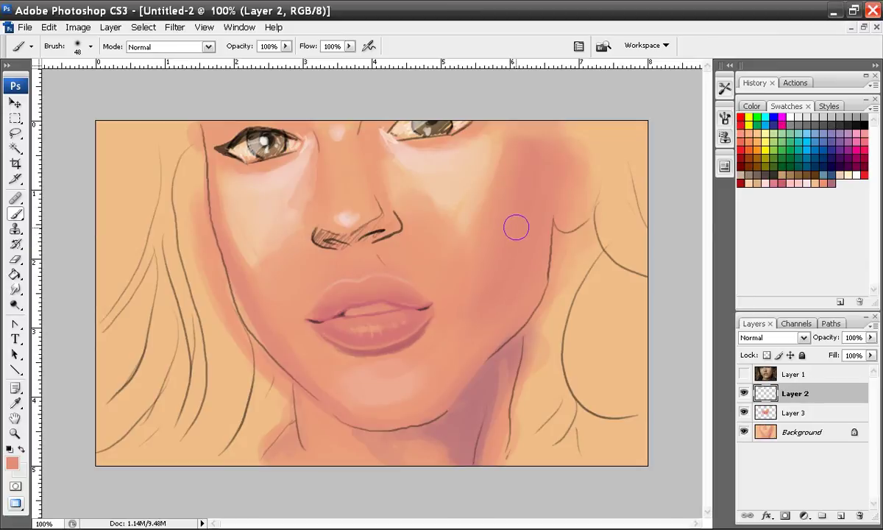
Step: Compare the painted face with the reference photo in Layer 1, and examine the painted lips up close
{"action": "key", "text": "ctrl+plus"}
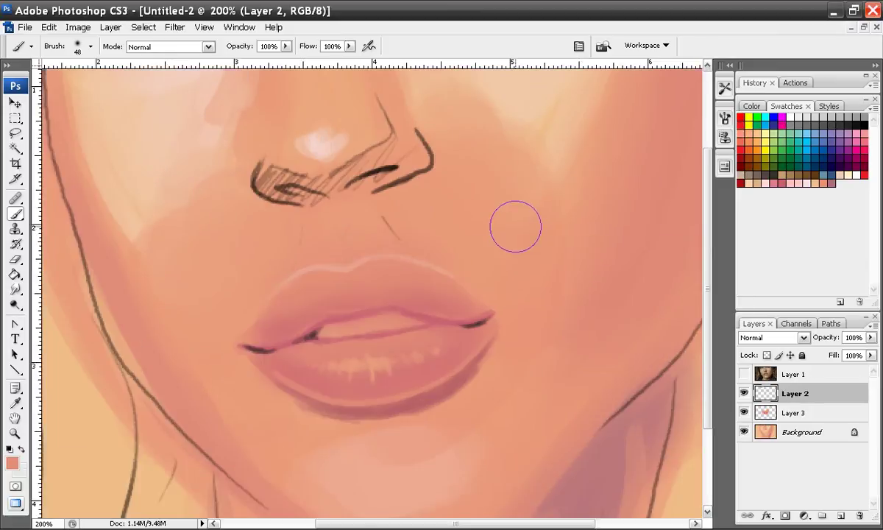
{"action": "key", "text": "ctrl+minus"}
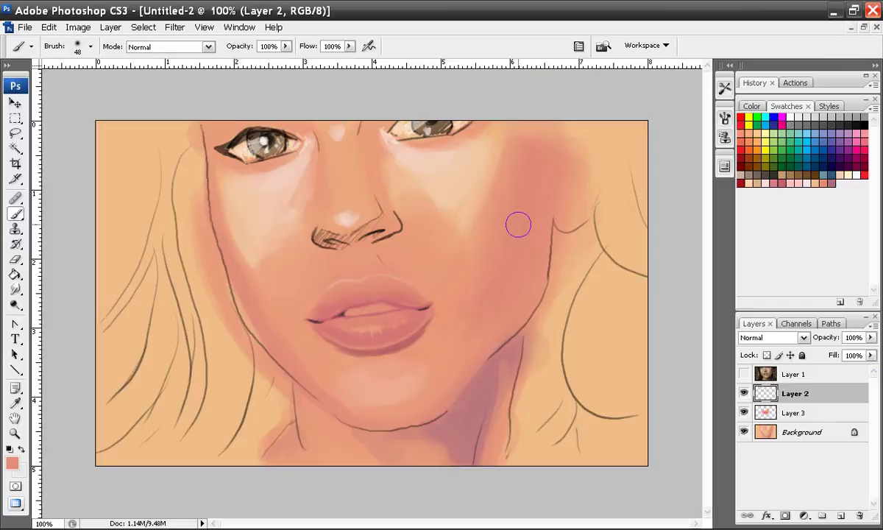
{"action": "left_click", "coordinate": [744, 374]}
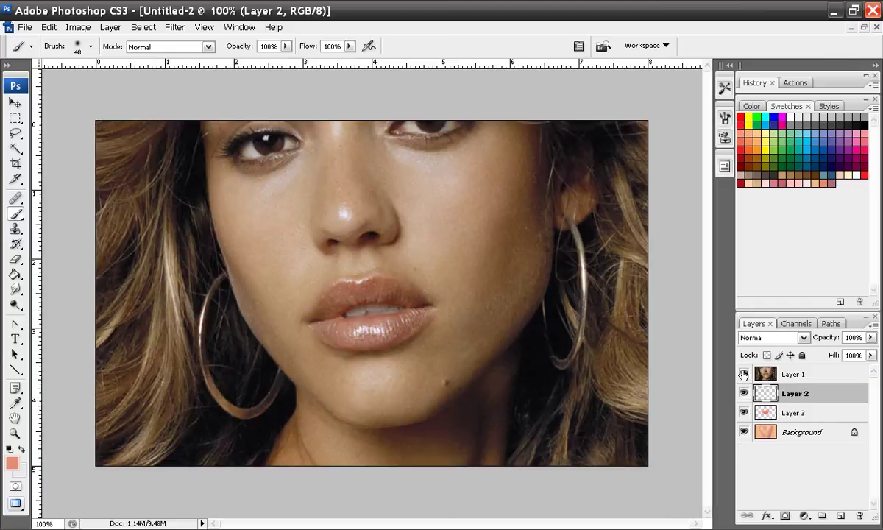
{"action": "left_click", "coordinate": [744, 373]}
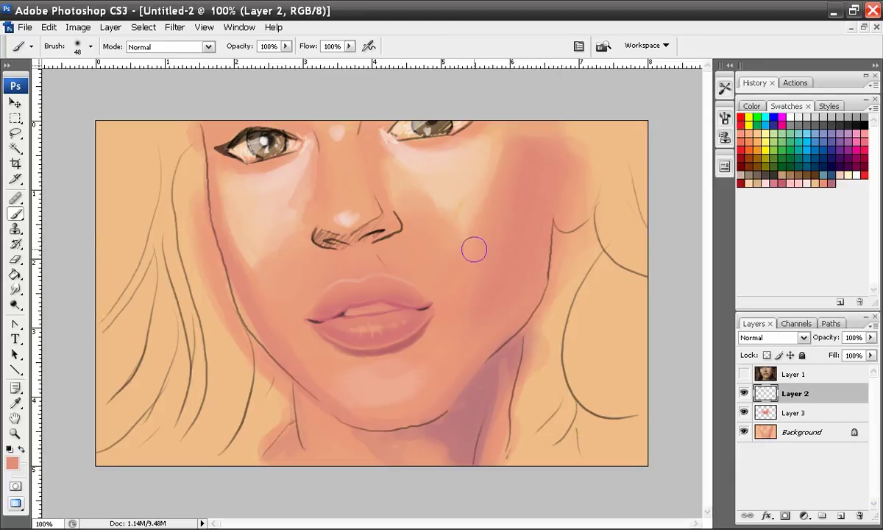
{"action": "key", "text": "ctrl+plus"}
{"action": "key", "text": "ctrl+plus"}
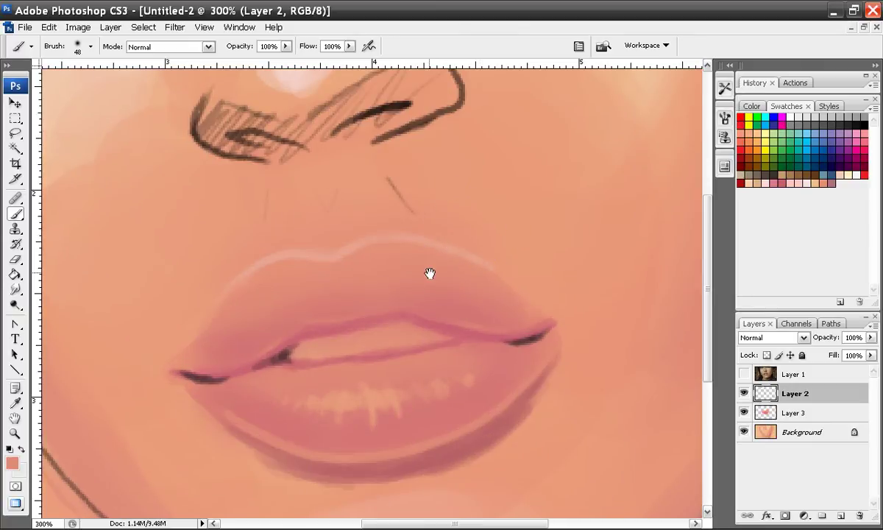
{"action": "mouse_move", "coordinate": [401, 309]}
{"action": "left_mouse_down"}
{"action": "mouse_move", "coordinate": [433, 252]}
{"action": "mouse_move", "coordinate": [426, 234]}
{"action": "left_mouse_up"}
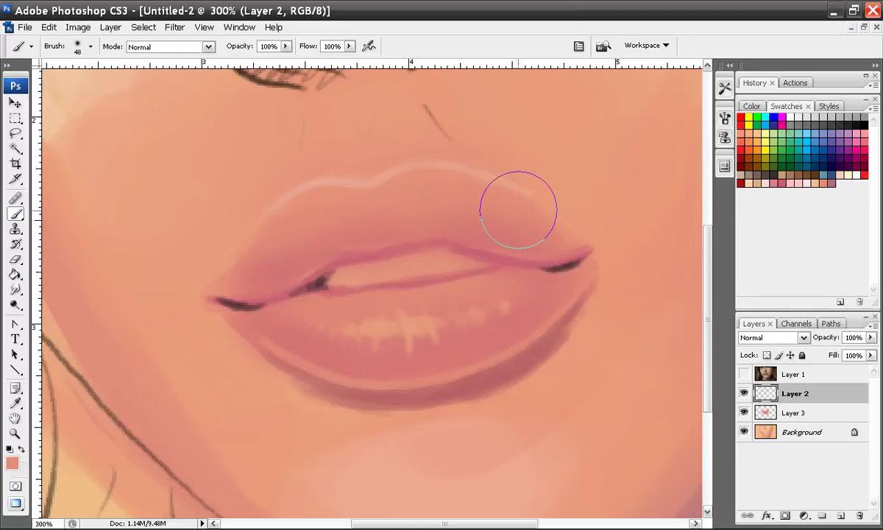
{"action": "left_click_drag", "start_coordinate": [511, 223], "coordinate": [474, 256]}
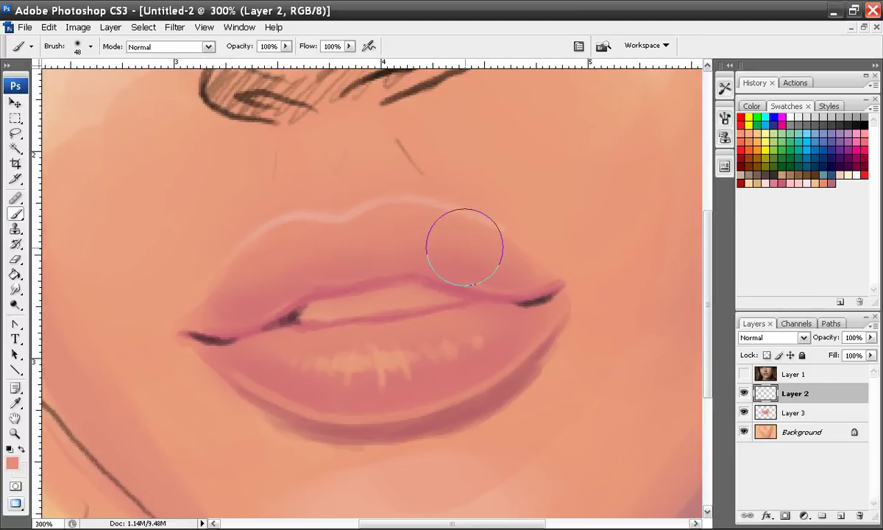
Step: Choose the hard round 5 px brush preset
{"action": "right_click", "coordinate": [348, 232]}
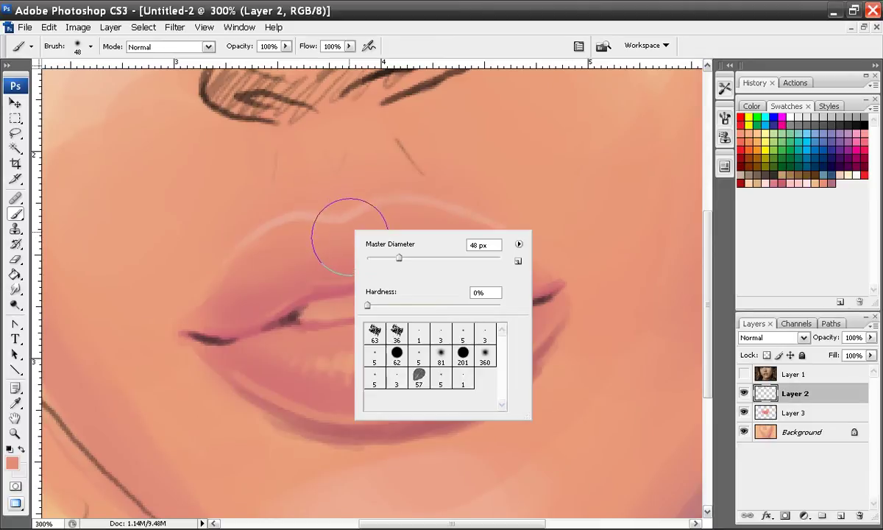
{"action": "left_click", "coordinate": [374, 357]}
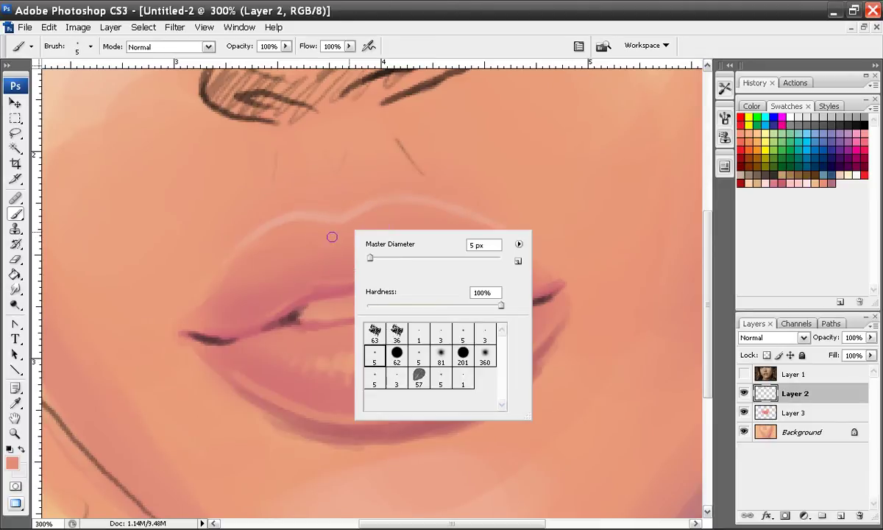
{"action": "left_click", "coordinate": [328, 254]}
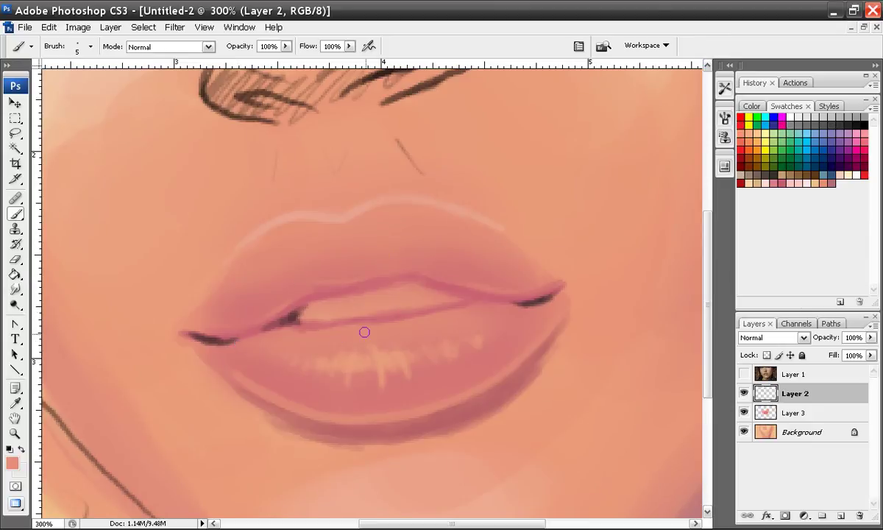
Step: Compare the shape, shading and highlights of the painted lips with the reference photo in Layer 1
{"action": "left_click", "coordinate": [744, 375]}
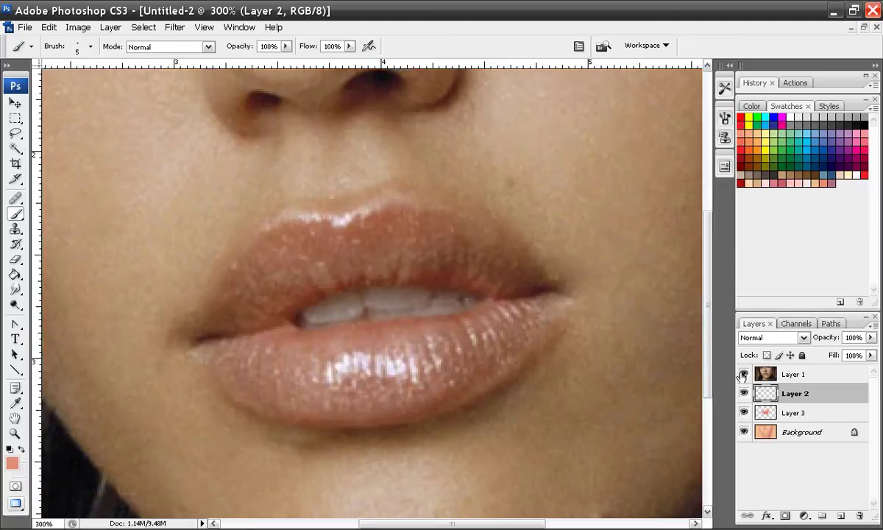
{"action": "left_click", "coordinate": [744, 375]}
{"action": "left_click", "coordinate": [744, 375]}
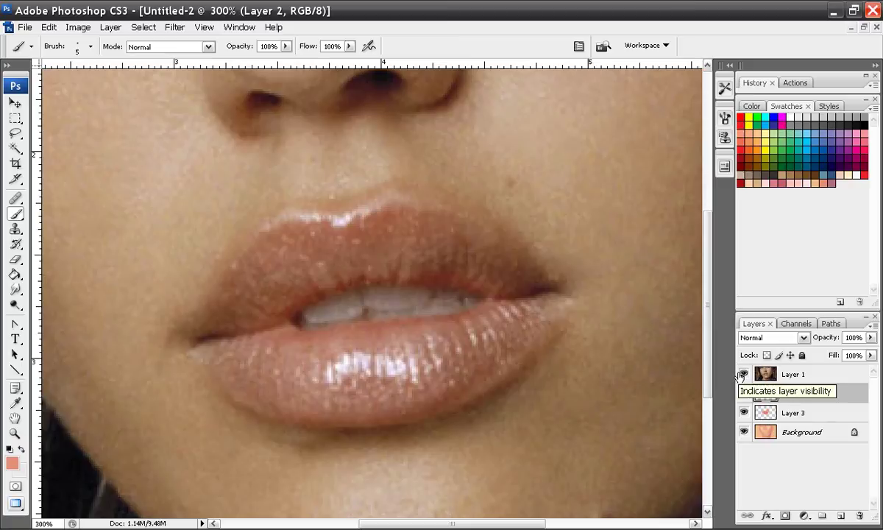
{"action": "left_click", "coordinate": [744, 374]}
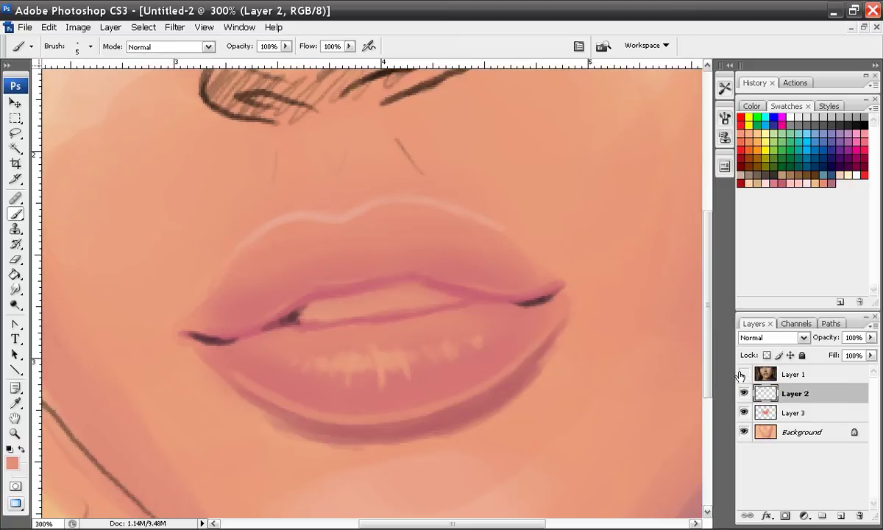
{"action": "left_click", "coordinate": [744, 374]}
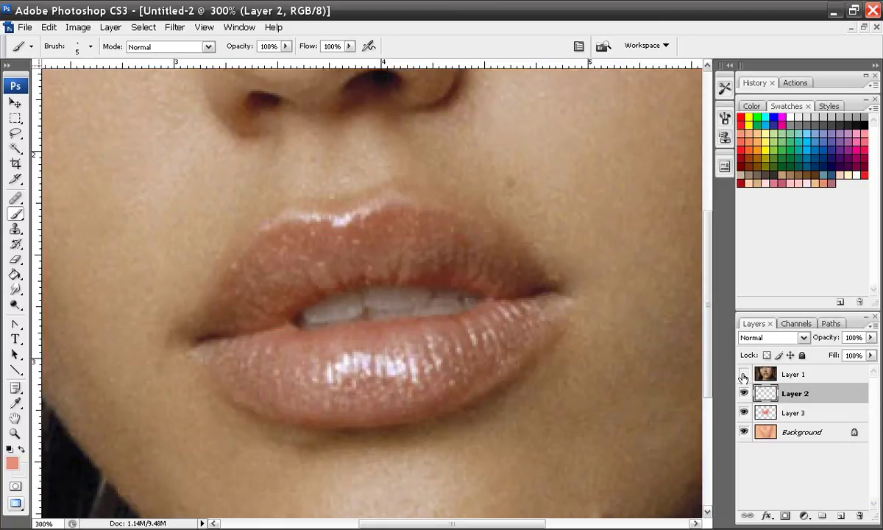
{"action": "left_click", "coordinate": [744, 375]}
{"action": "key", "text": "ctrl+alt+0"}
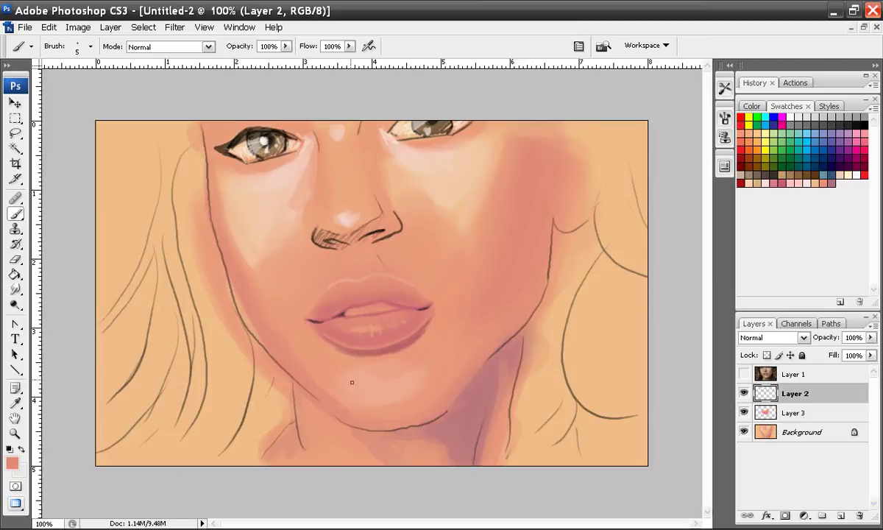
{"action": "key", "text": "ctrl+plus"}
{"action": "key", "text": "ctrl+plus"}
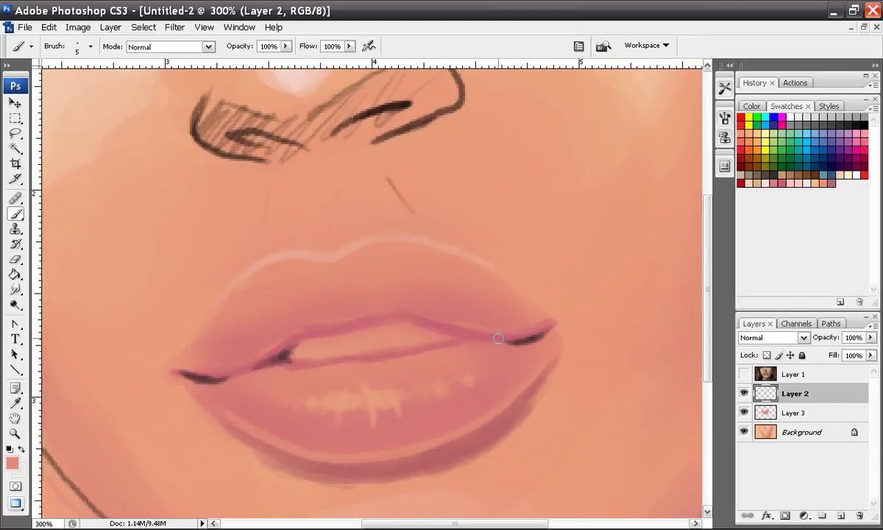
{"action": "key", "text": "ctrl+minus"}
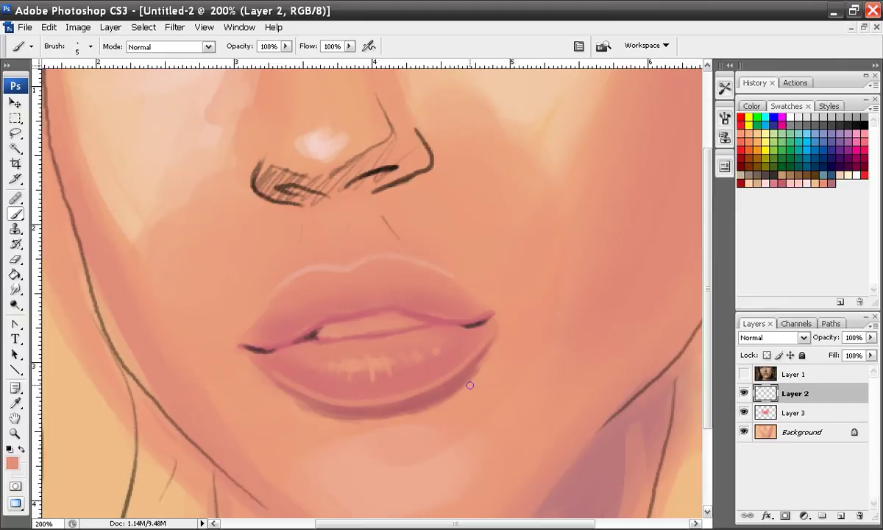
{"action": "key", "text": "ctrl+plus"}
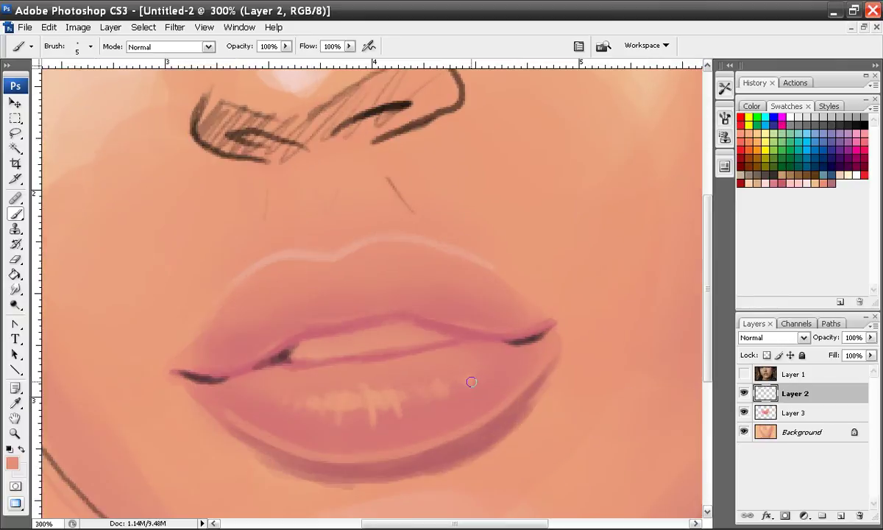
{"action": "left_click", "coordinate": [745, 375]}
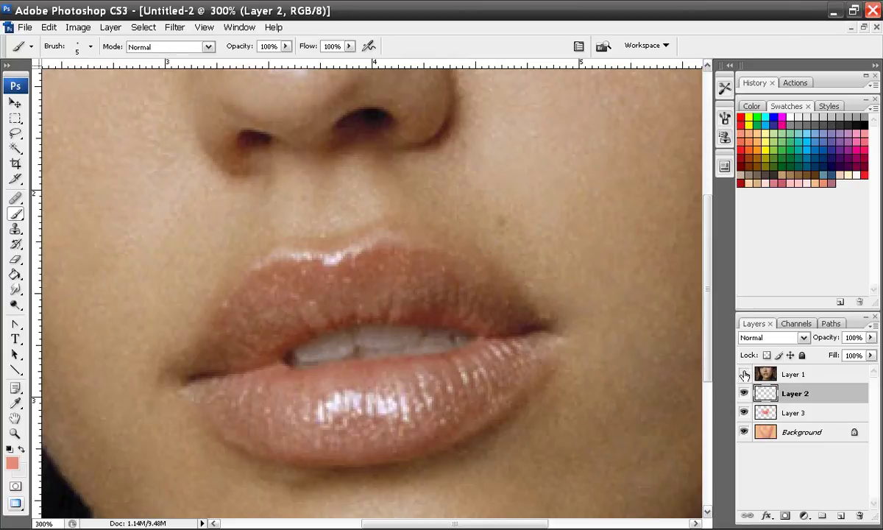
{"action": "left_click", "coordinate": [744, 374]}
Step: Make Layer 3 active and sample a light peach skin tone from the cheek beside the nose
{"action": "left_click", "coordinate": [771, 414]}
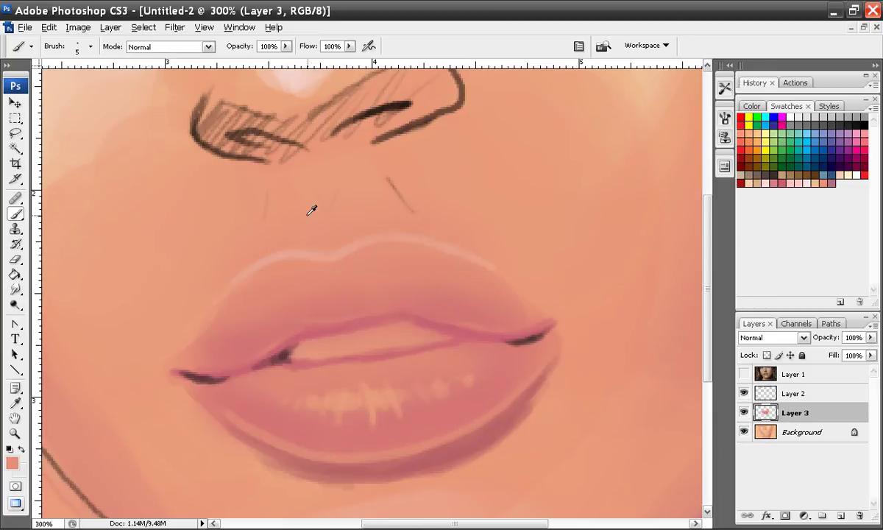
{"action": "key", "text": "alt+space"}
{"action": "left_click_drag", "start_coordinate": [200, 279], "coordinate": [223, 359]}
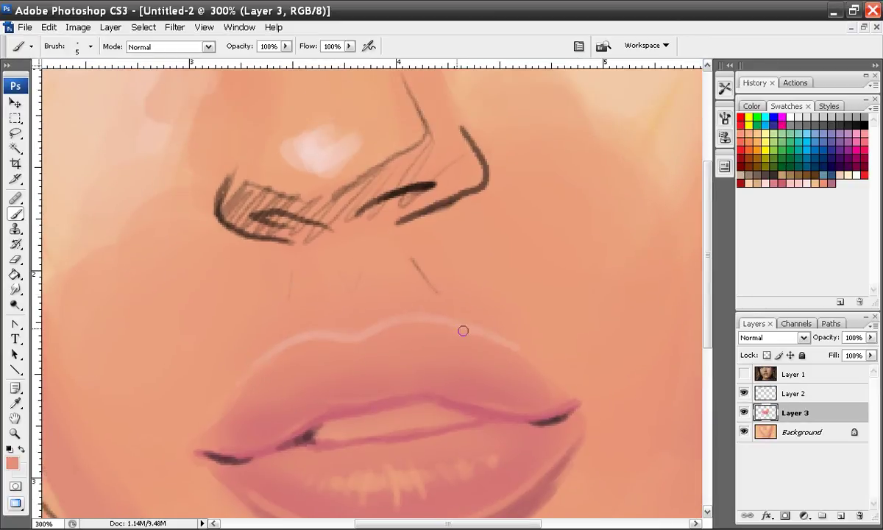
{"action": "mouse_move", "coordinate": [282, 293]}
{"action": "left_mouse_down"}
{"action": "mouse_move", "coordinate": [319, 345]}
{"action": "mouse_move", "coordinate": [296, 320]}
{"action": "left_mouse_up"}
{"action": "left_click", "coordinate": [193, 229], "text": "alt"}
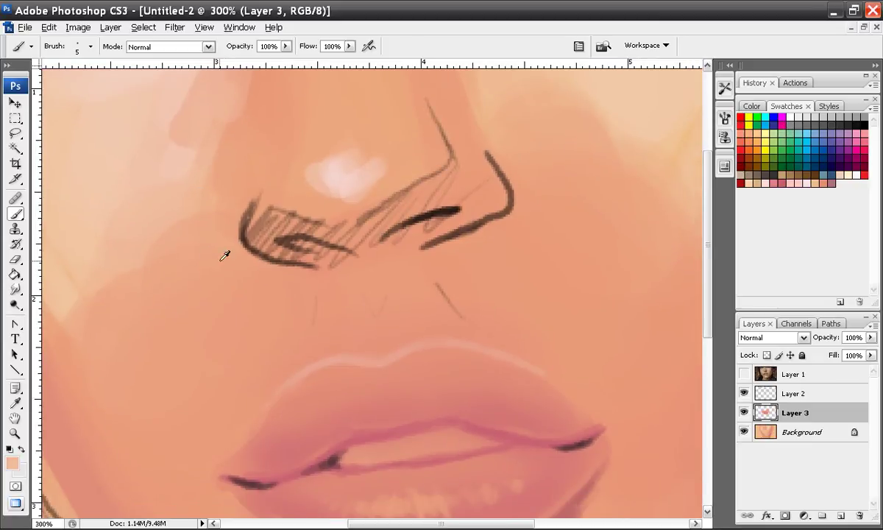
{"action": "mouse_move", "coordinate": [545, 192]}
{"action": "left_mouse_down"}
{"action": "mouse_move", "coordinate": [450, 288]}
{"action": "mouse_move", "coordinate": [426, 275]}
{"action": "mouse_move", "coordinate": [411, 344]}
{"action": "mouse_move", "coordinate": [442, 261]}
{"action": "mouse_move", "coordinate": [418, 285]}
{"action": "mouse_move", "coordinate": [409, 198]}
{"action": "left_mouse_up"}
Step: Choose the hard round 62 px brush preset and set its diameter to 10 px at 100% hardness
{"action": "right_click", "coordinate": [332, 299]}
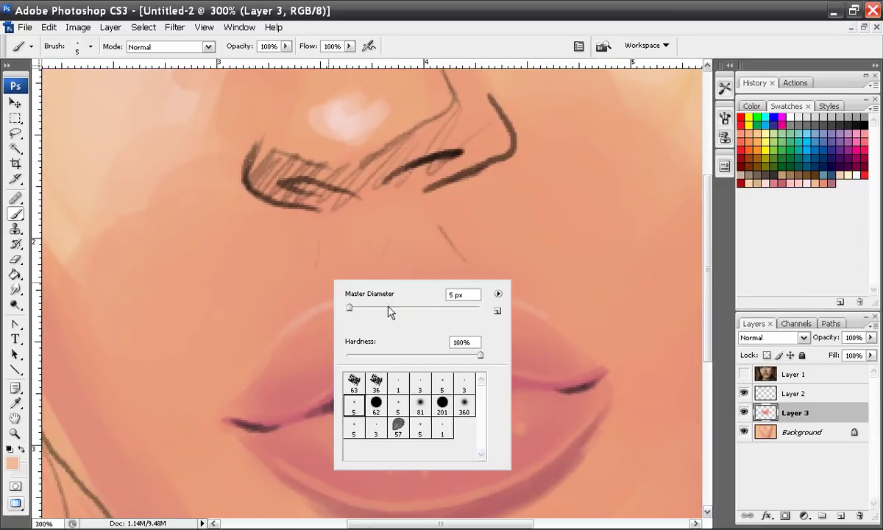
{"action": "left_click", "coordinate": [377, 399]}
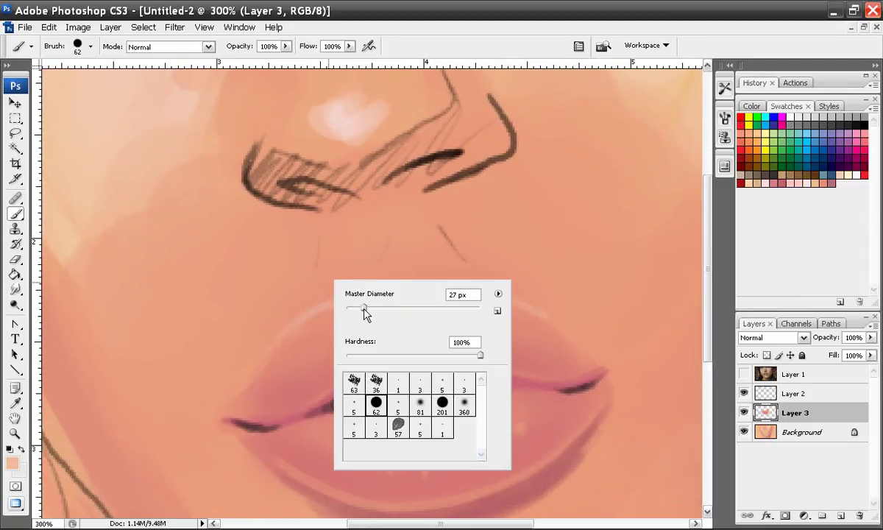
{"action": "left_click_drag", "start_coordinate": [364, 309], "coordinate": [364, 309]}
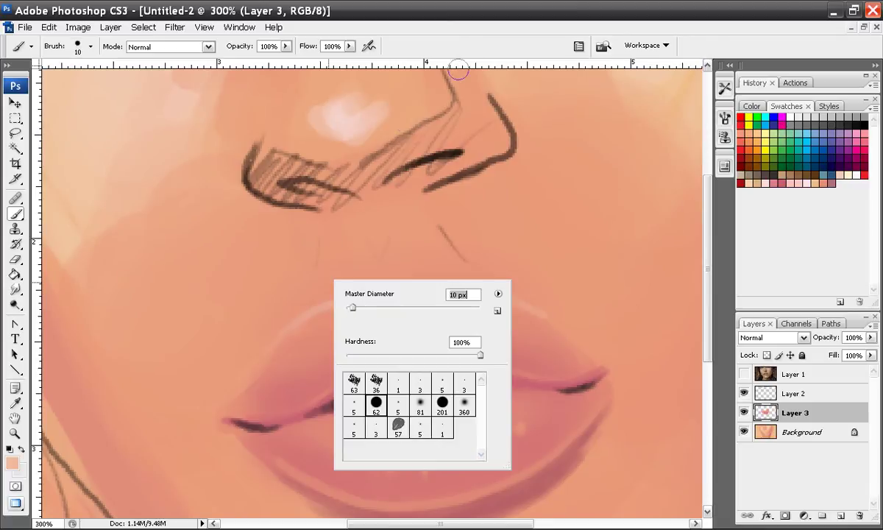
{"action": "left_click", "coordinate": [463, 18]}
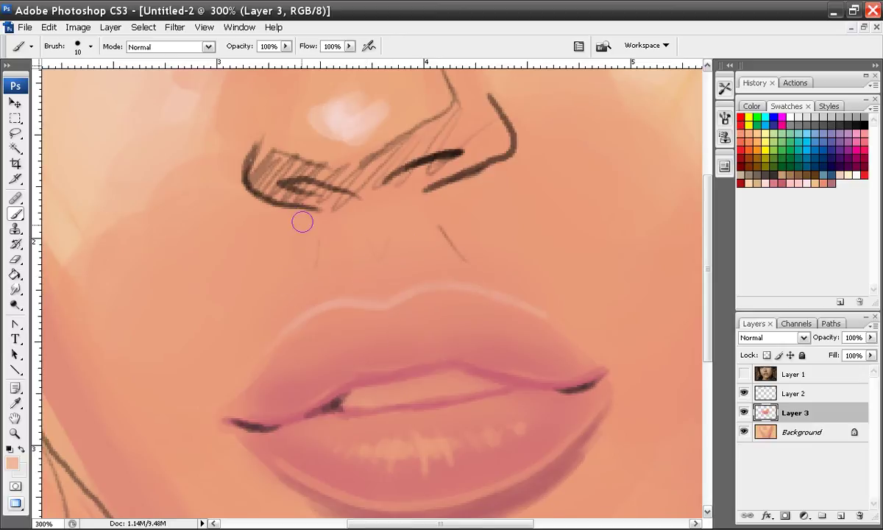
Step: Paint two soft vertical highlights between the nose and upper lip on Layer 3, using the Layer 1 photo as reference
{"action": "left_click", "coordinate": [745, 374]}
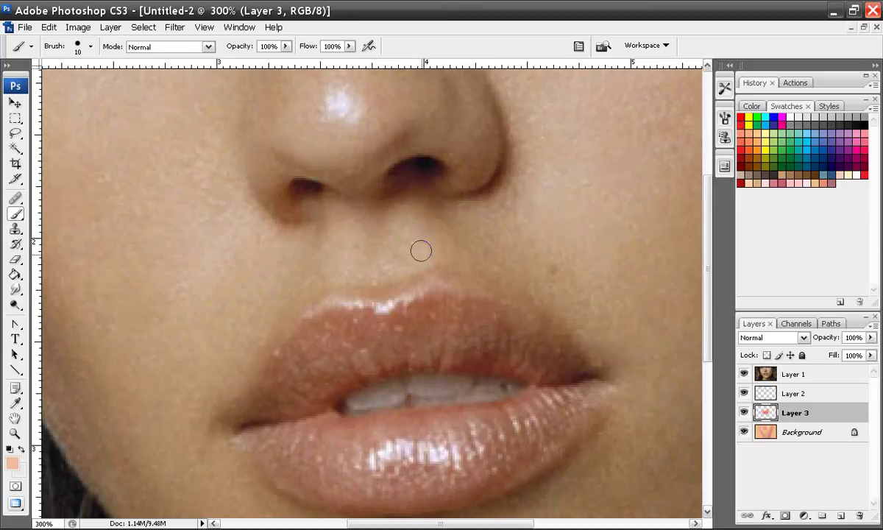
{"action": "left_click", "coordinate": [745, 375]}
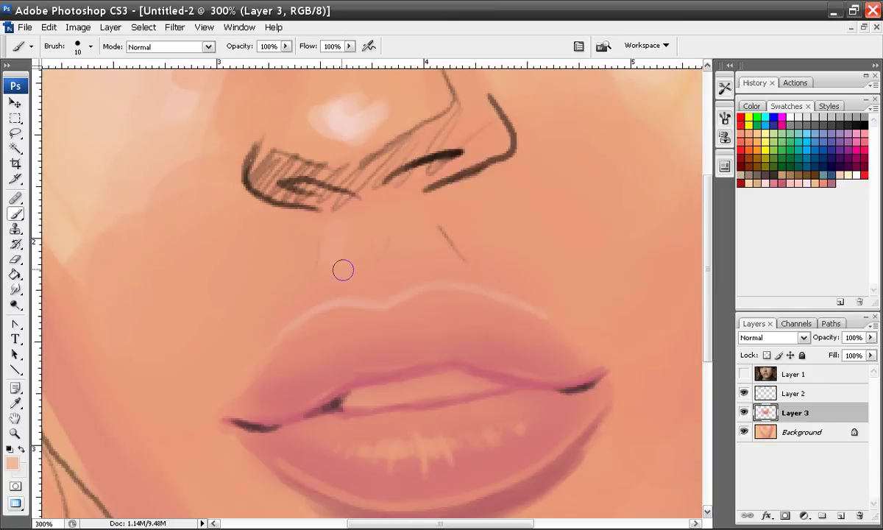
{"action": "mouse_move", "coordinate": [327, 255]}
{"action": "left_mouse_down"}
{"action": "mouse_move", "coordinate": [329, 288]}
{"action": "mouse_move", "coordinate": [345, 288]}
{"action": "mouse_move", "coordinate": [343, 238]}
{"action": "mouse_move", "coordinate": [344, 290]}
{"action": "left_mouse_up"}
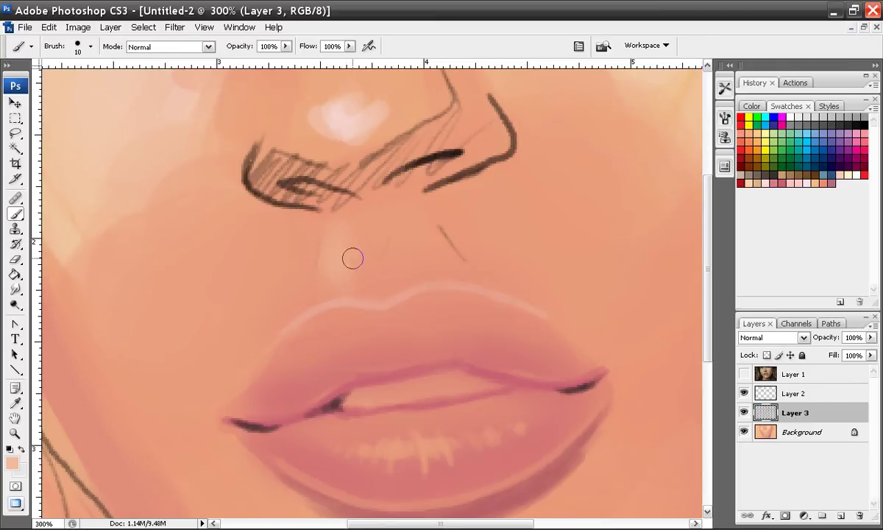
{"action": "mouse_move", "coordinate": [402, 243]}
{"action": "left_mouse_down"}
{"action": "mouse_move", "coordinate": [414, 217]}
{"action": "mouse_move", "coordinate": [402, 223]}
{"action": "mouse_move", "coordinate": [403, 254]}
{"action": "mouse_move", "coordinate": [394, 256]}
{"action": "mouse_move", "coordinate": [404, 201]}
{"action": "mouse_move", "coordinate": [416, 236]}
{"action": "mouse_move", "coordinate": [383, 187]}
{"action": "mouse_move", "coordinate": [331, 221]}
{"action": "mouse_move", "coordinate": [328, 206]}
{"action": "mouse_move", "coordinate": [332, 278]}
{"action": "mouse_move", "coordinate": [377, 285]}
{"action": "mouse_move", "coordinate": [370, 255]}
{"action": "left_mouse_up"}
Step: Blend the edges of the two highlights above the upper lip with sampled skin tones, checking them against the reference photo
{"action": "left_click", "coordinate": [368, 272], "text": "alt"}
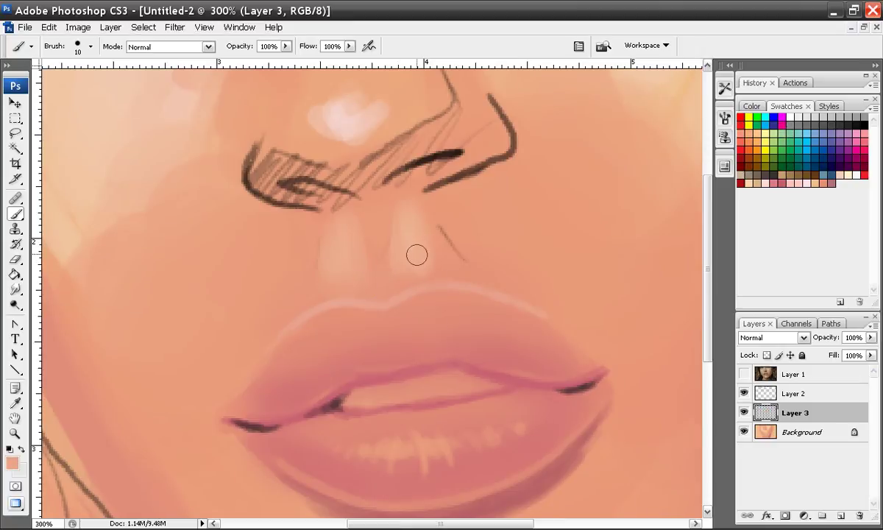
{"action": "left_click_drag", "start_coordinate": [423, 220], "coordinate": [442, 267]}
{"action": "left_click", "coordinate": [320, 268]}
{"action": "left_click", "coordinate": [309, 254], "text": "alt"}
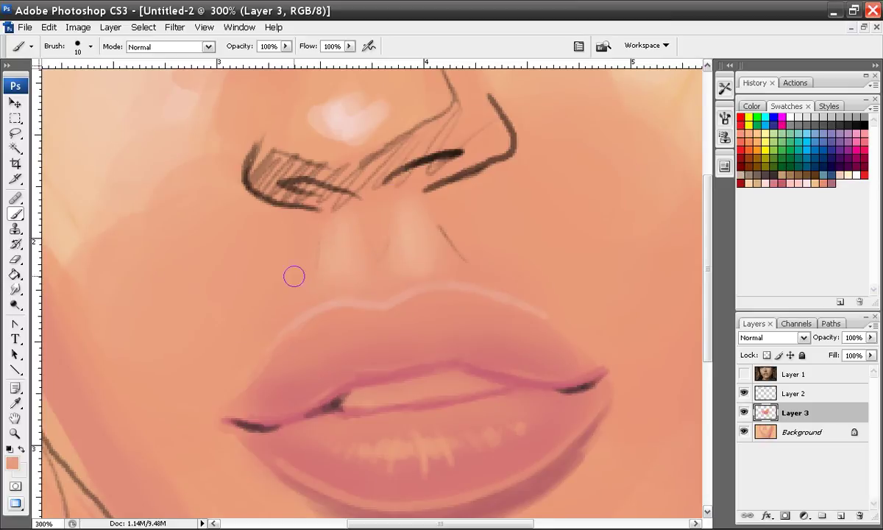
{"action": "key", "text": "alt"}
{"action": "left_click_drag", "start_coordinate": [304, 263], "coordinate": [309, 264]}
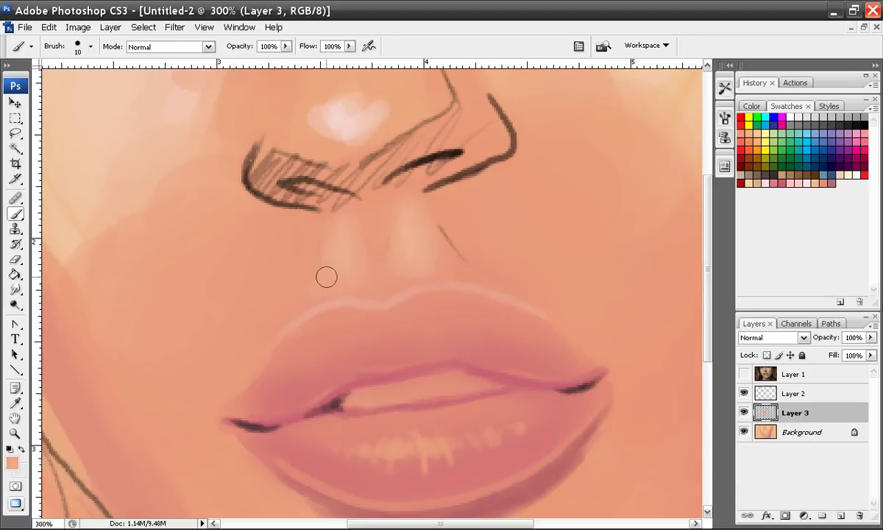
{"action": "left_click", "coordinate": [328, 287], "text": "alt"}
{"action": "left_click_drag", "start_coordinate": [373, 289], "coordinate": [387, 288]}
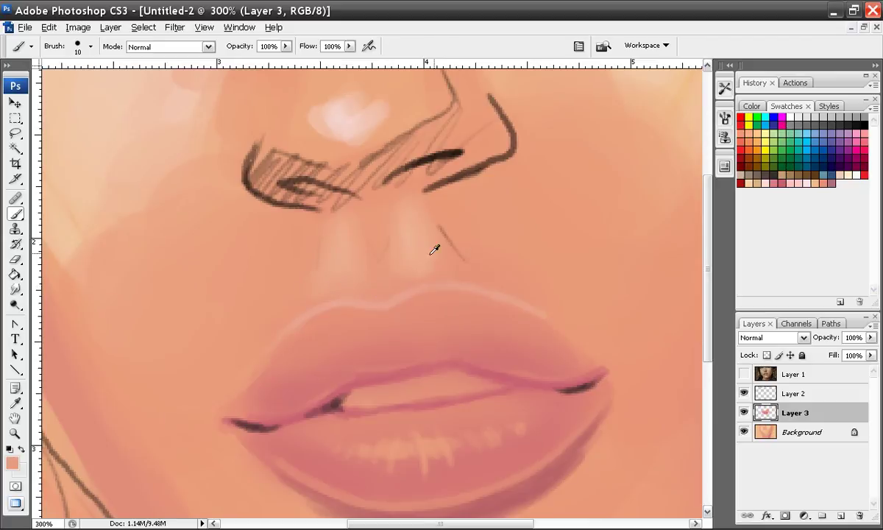
{"action": "left_click", "coordinate": [745, 374]}
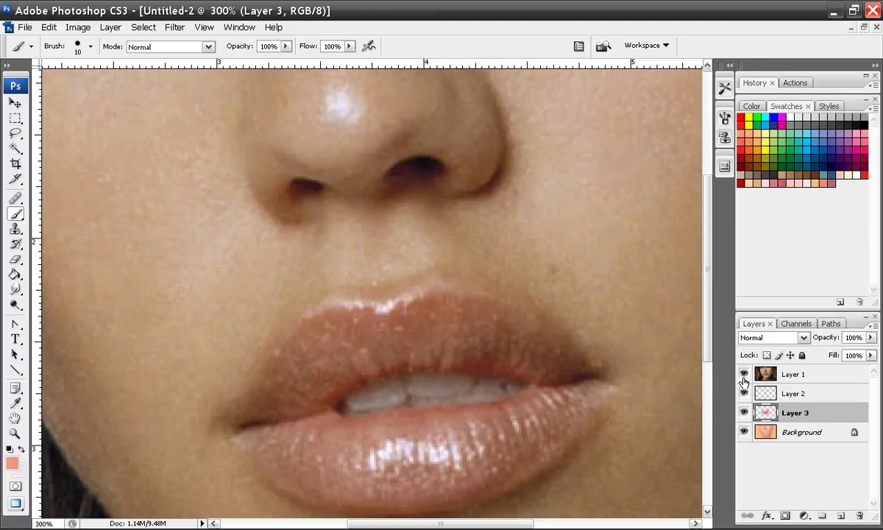
{"action": "left_click", "coordinate": [744, 375]}
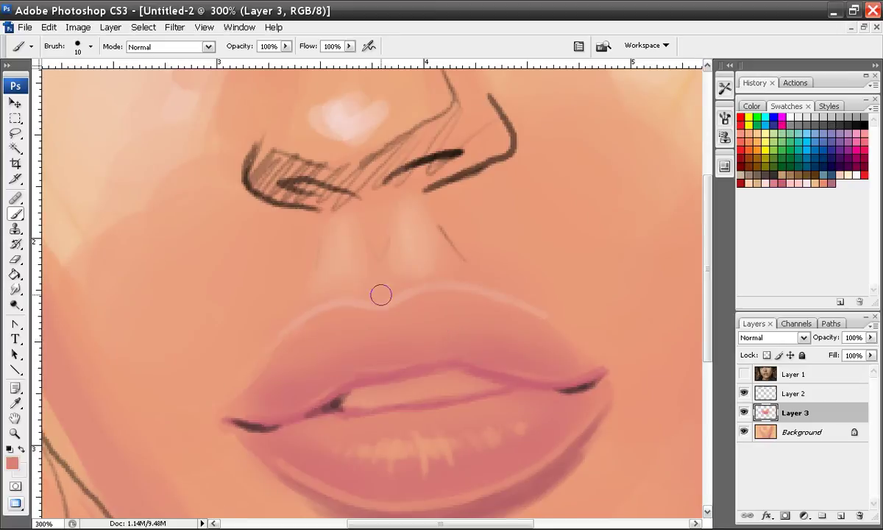
Step: Choose the 5 px brush preset and trace a thin pink contour along the upper lip's top edge, undoing stray strokes
{"action": "right_click", "coordinate": [387, 293]}
{"action": "left_click", "coordinate": [411, 410]}
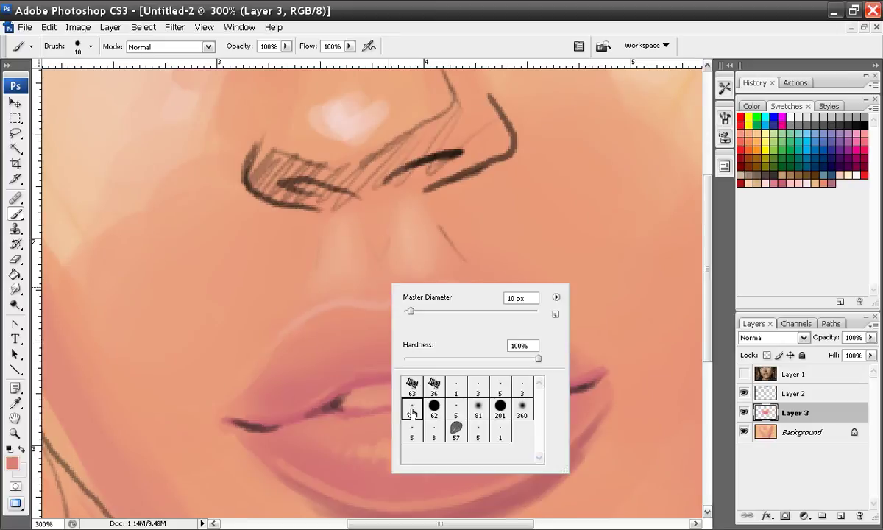
{"action": "left_click", "coordinate": [368, 299]}
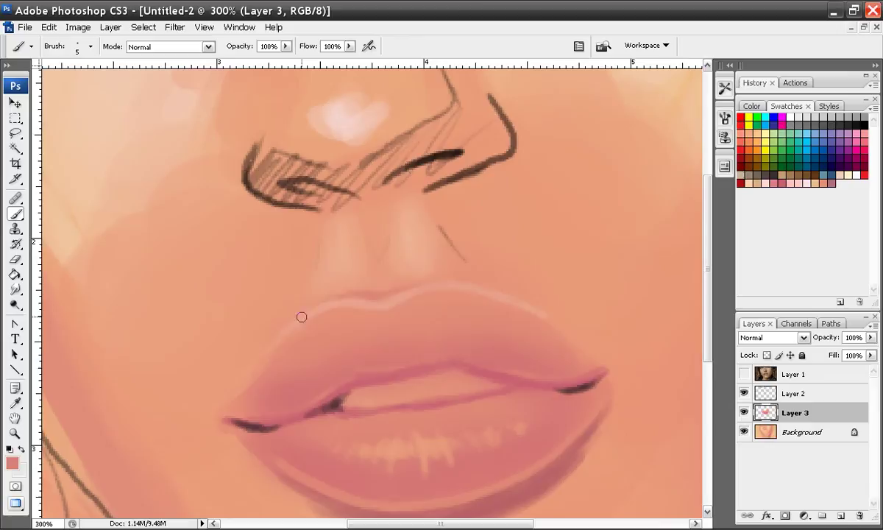
{"action": "left_click_drag", "start_coordinate": [326, 303], "coordinate": [281, 337]}
{"action": "left_click_drag", "start_coordinate": [422, 280], "coordinate": [409, 283]}
{"action": "key", "text": "ctrl+z"}
{"action": "key", "text": "ctrl+z"}
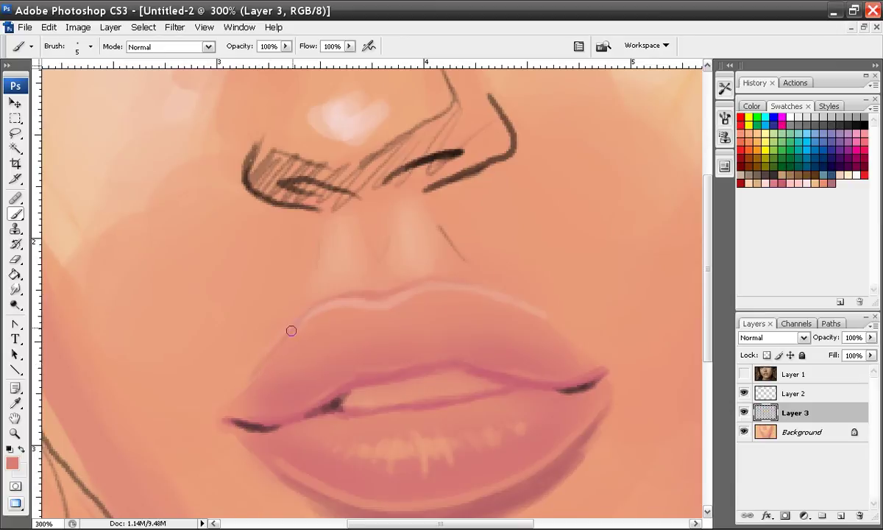
Step: Rework the thin contour toward both ends of the upper lip with softer sampled pink, undoing unwanted strokes
{"action": "key", "text": "ctrl+z"}
{"action": "key", "text": "ctrl+z"}
{"action": "key", "text": "ctrl+z"}
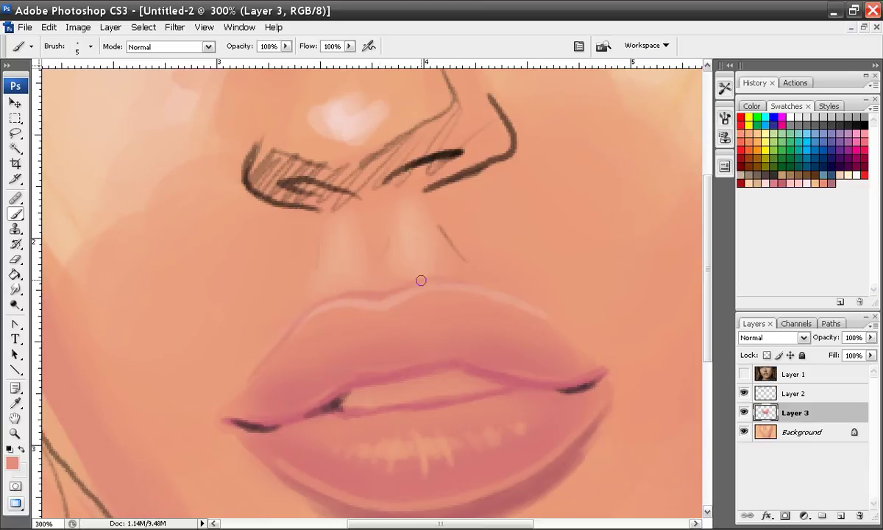
{"action": "key", "text": "ctrl+z"}
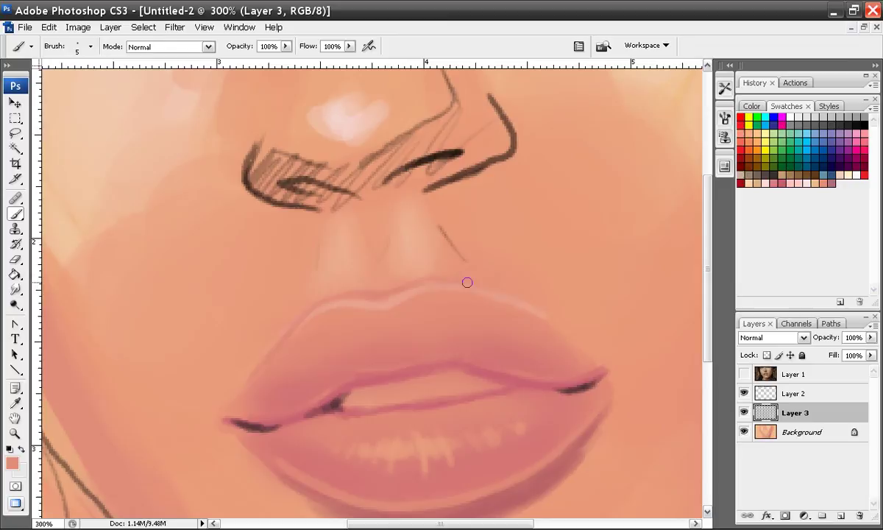
{"action": "key", "text": "ctrl+z"}
Step: Retouch the dark corner of the mouth opening and paint a pale tooth highlight with a tone sampled from the nose tip
{"action": "left_click", "coordinate": [321, 409], "text": "alt"}
{"action": "left_click_drag", "start_coordinate": [319, 410], "coordinate": [309, 414]}
{"action": "key", "text": "ctrl+z"}
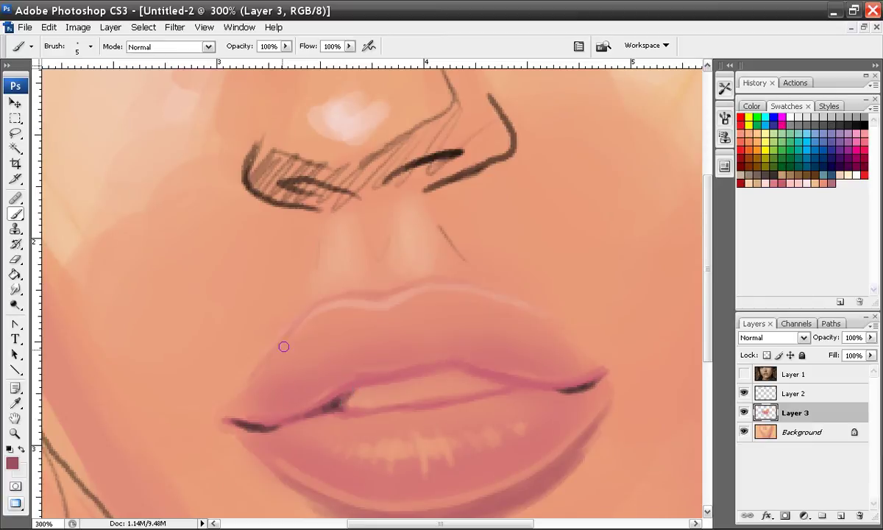
{"action": "left_click", "coordinate": [351, 127], "text": "alt"}
{"action": "mouse_move", "coordinate": [375, 404]}
{"action": "left_mouse_down"}
{"action": "mouse_move", "coordinate": [370, 395]}
{"action": "mouse_move", "coordinate": [391, 404]}
{"action": "left_mouse_up"}
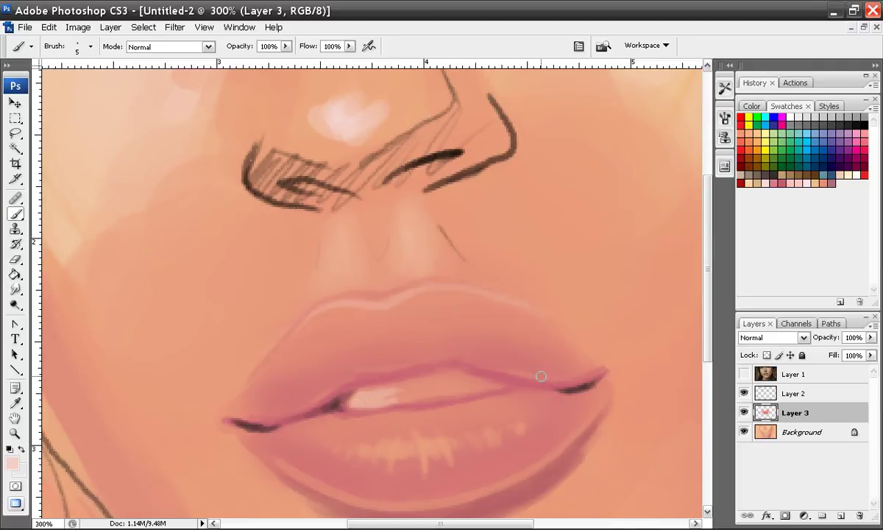
{"action": "key", "text": "ctrl+alt+0"}
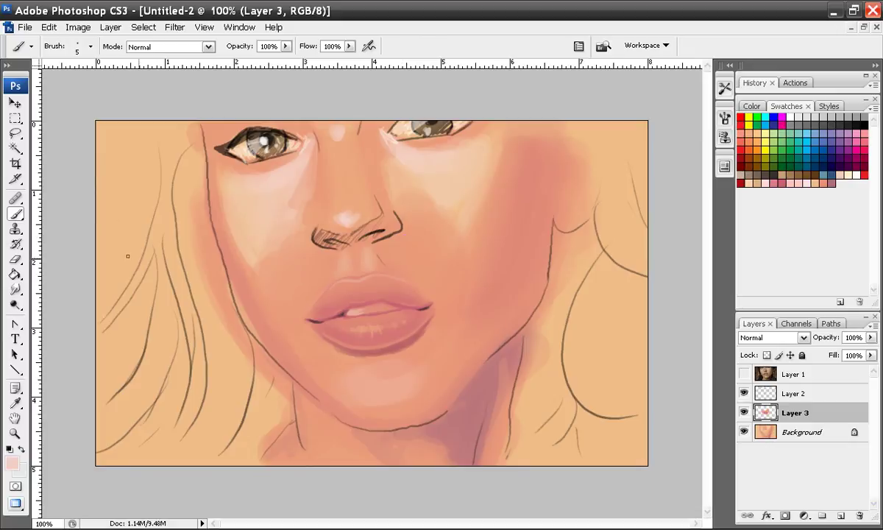
Step: Choose the hard round 62 px brush preset and review its Other Dynamics and Brush Tip Shape settings
{"action": "right_click", "coordinate": [416, 255]}
{"action": "left_click", "coordinate": [448, 381]}
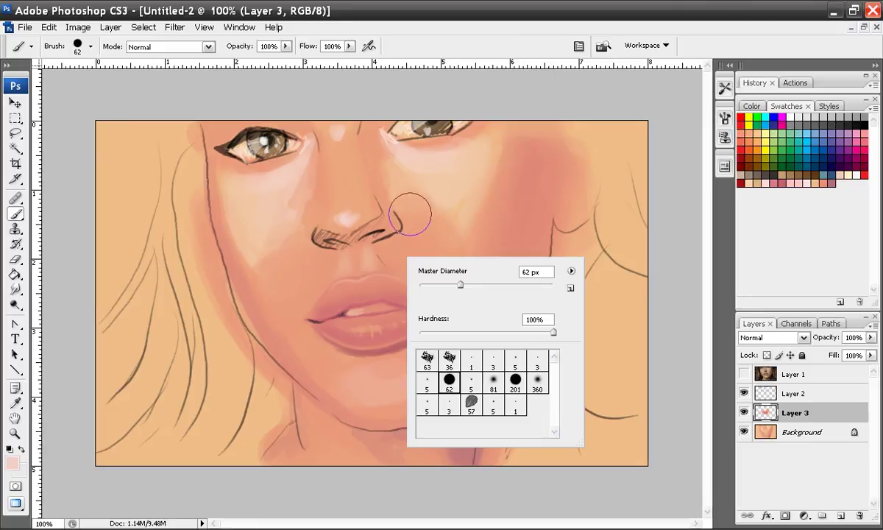
{"action": "left_click", "coordinate": [683, 114]}
{"action": "left_click", "coordinate": [724, 119]}
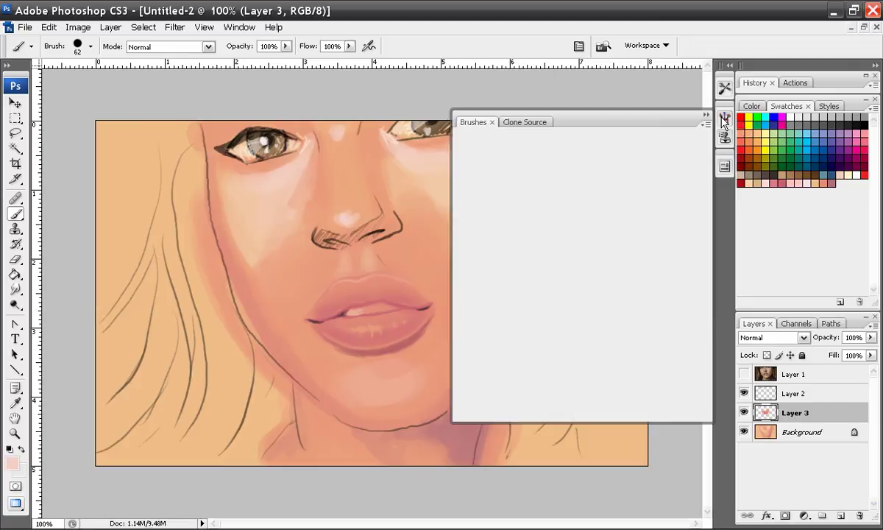
{"action": "left_click", "coordinate": [725, 120]}
{"action": "left_click", "coordinate": [725, 120]}
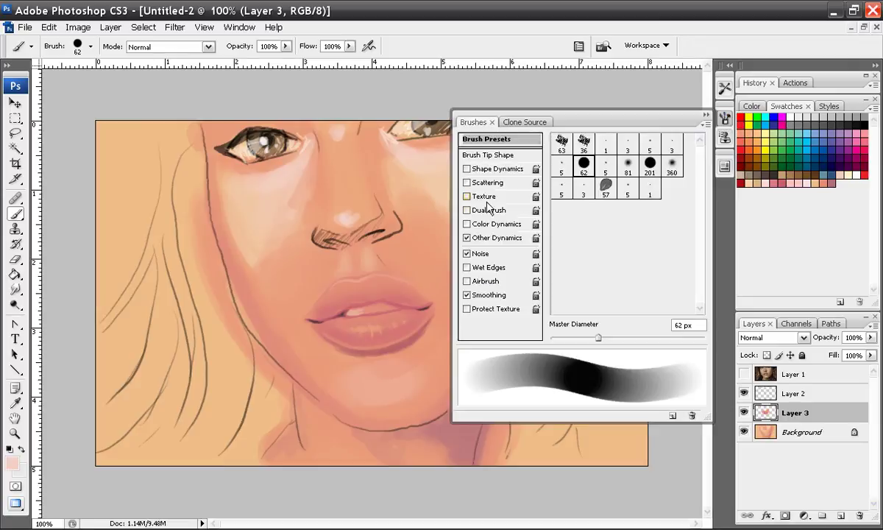
{"action": "left_click", "coordinate": [498, 237]}
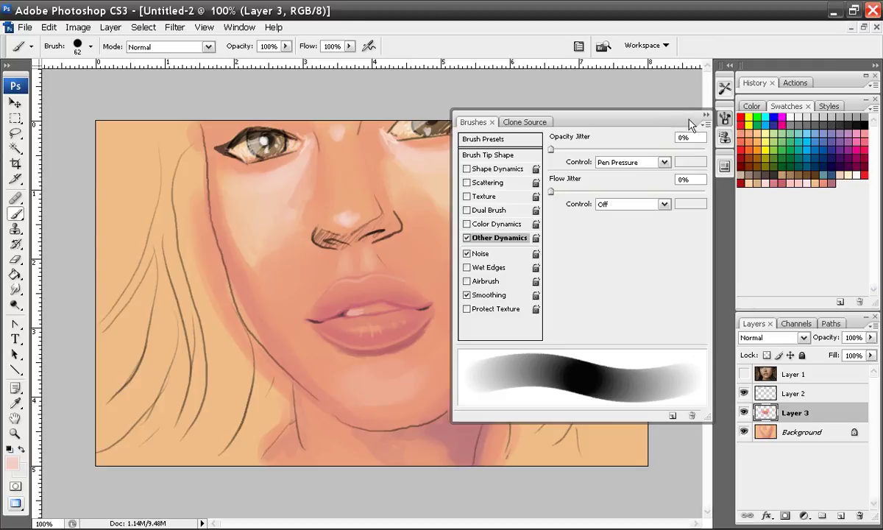
{"action": "left_click", "coordinate": [486, 155]}
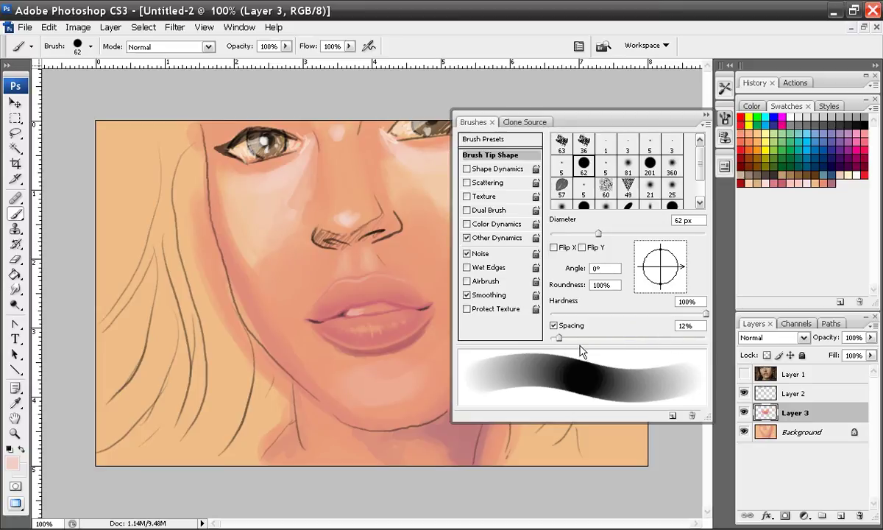
{"action": "left_click", "coordinate": [704, 117]}
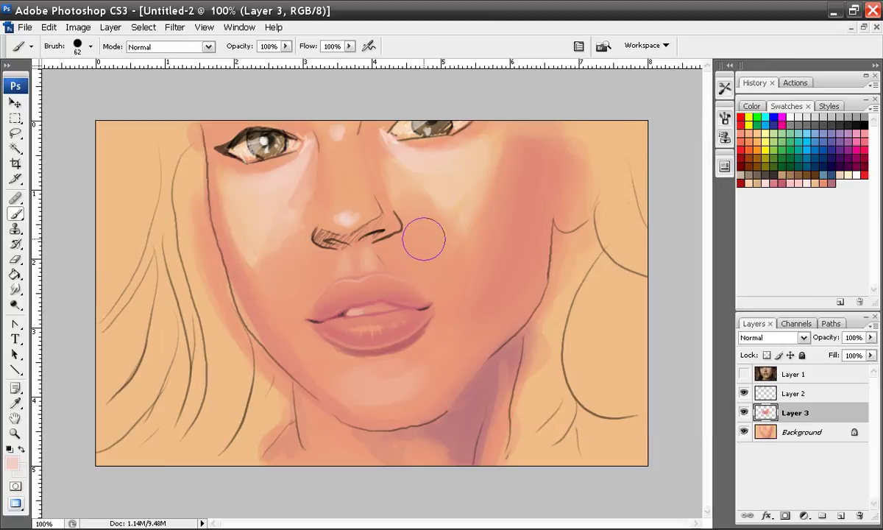
Step: Sample the tan skin tone beside the nose, inspect it in the Color Picker, and study the cheeks in the Layer 1 photo
{"action": "left_click", "coordinate": [404, 178], "text": "alt"}
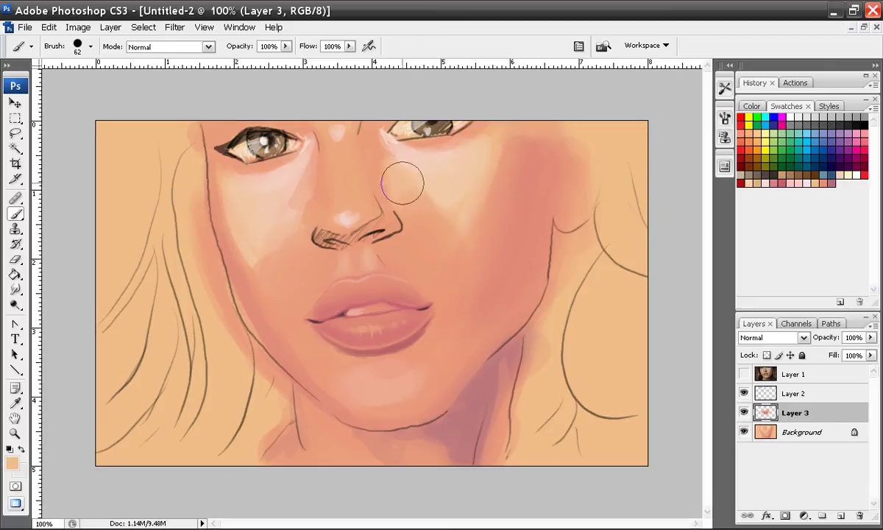
{"action": "left_click", "coordinate": [14, 464]}
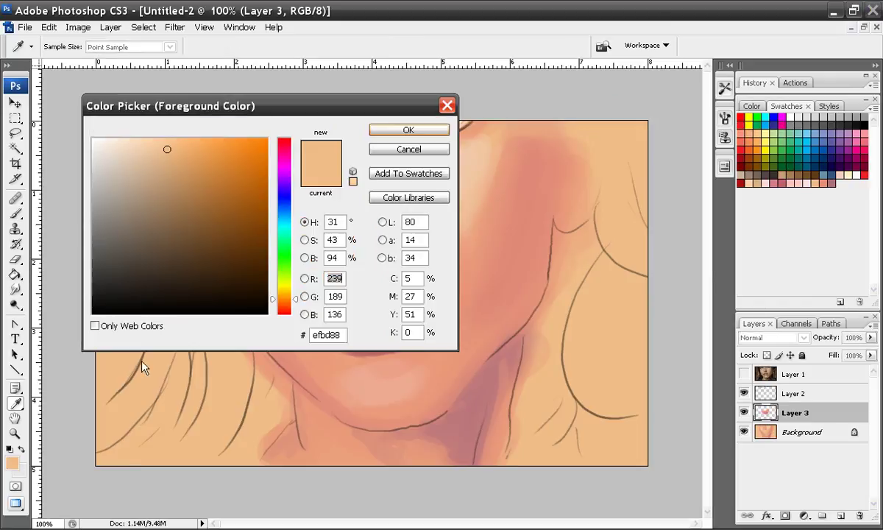
{"action": "left_click", "coordinate": [431, 133]}
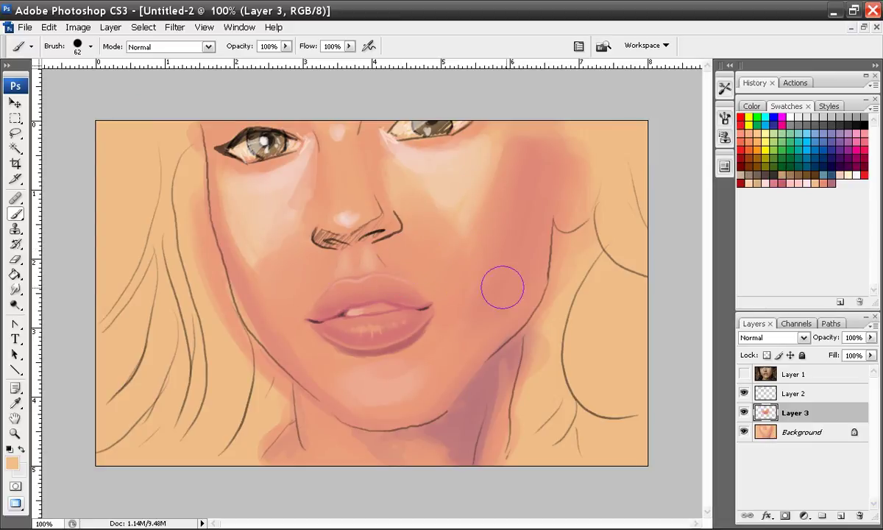
{"action": "left_click", "coordinate": [744, 374]}
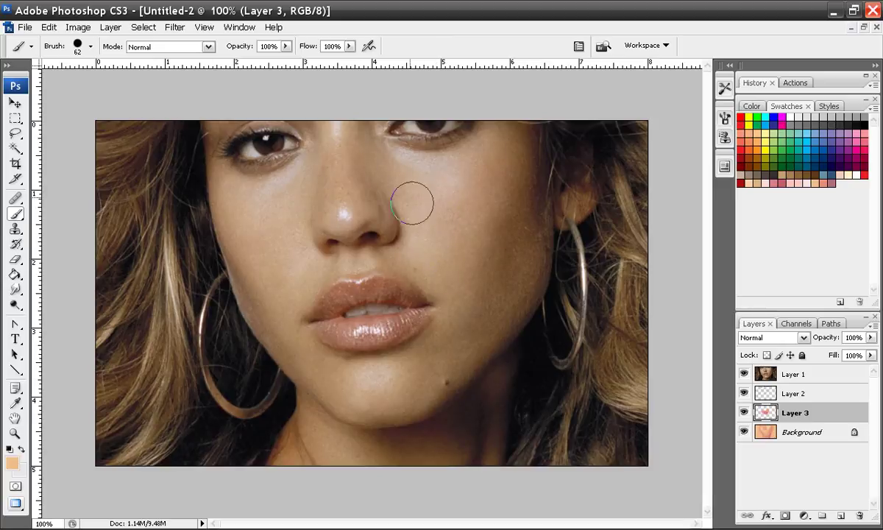
{"action": "left_click", "coordinate": [744, 374]}
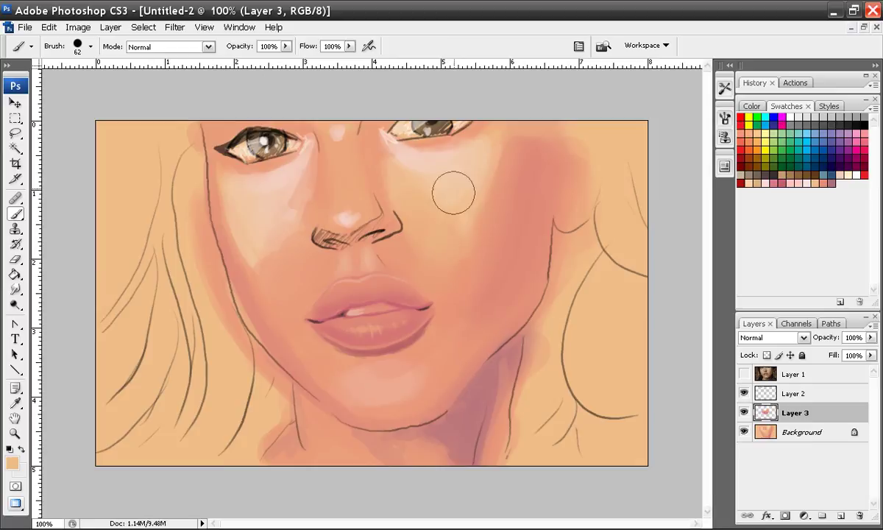
Step: Paint sampled light peach tones down both cheeks beside the nose on Layer 3 and blend their lower edges into the surrounding skin
{"action": "left_click", "coordinate": [451, 171], "text": "alt"}
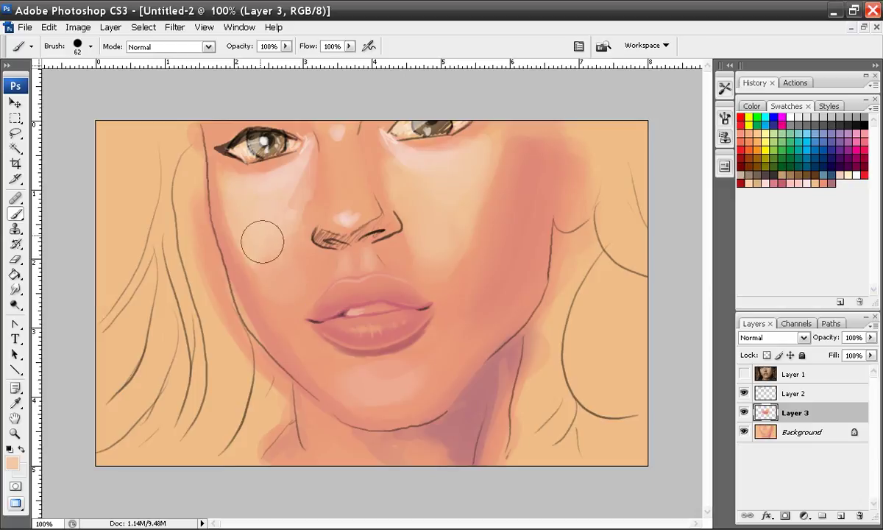
{"action": "left_click_drag", "start_coordinate": [288, 250], "coordinate": [290, 272]}
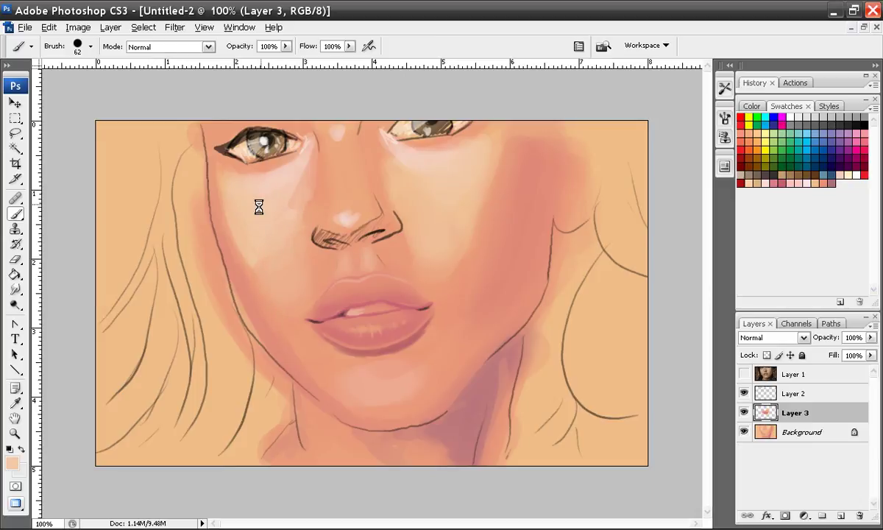
{"action": "left_click", "coordinate": [274, 186], "text": "alt"}
{"action": "left_click_drag", "start_coordinate": [265, 232], "coordinate": [291, 303]}
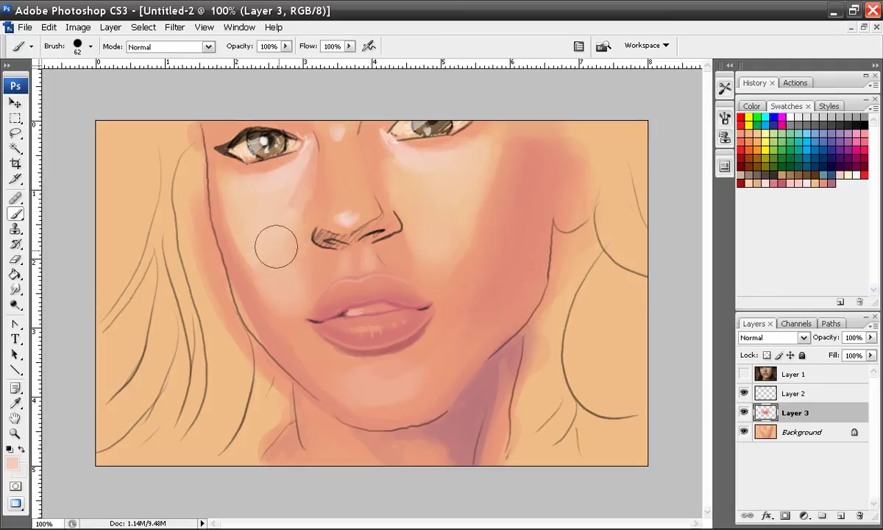
{"action": "left_click", "coordinate": [278, 282], "text": "alt"}
{"action": "left_click", "coordinate": [254, 290]}
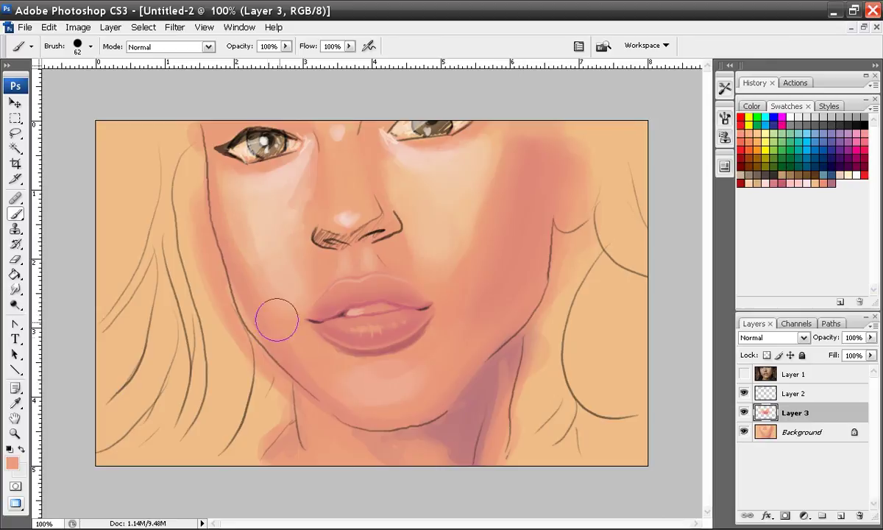
{"action": "left_click", "coordinate": [266, 267], "text": "alt"}
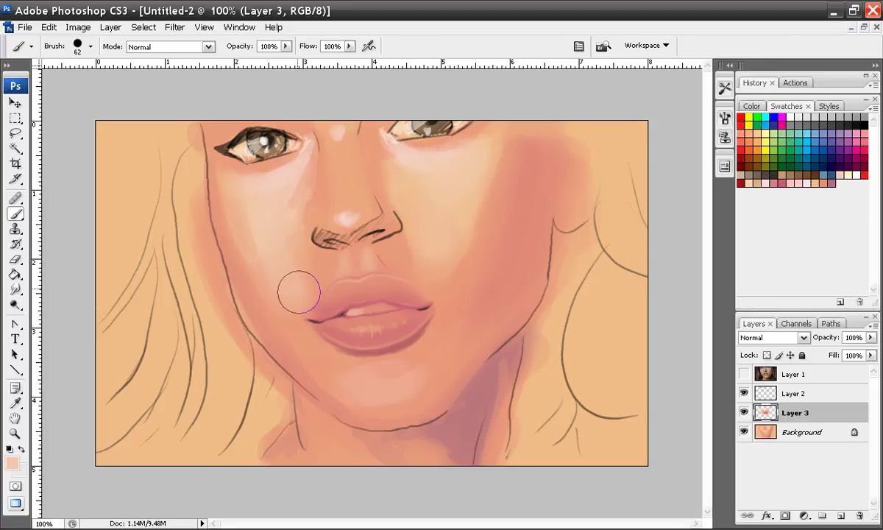
Step: Reduce the brush diameter to 34 px and the brush opacity to 46%
{"action": "right_click", "coordinate": [413, 232]}
{"action": "left_click", "coordinate": [449, 267]}
{"action": "left_click", "coordinate": [285, 48]}
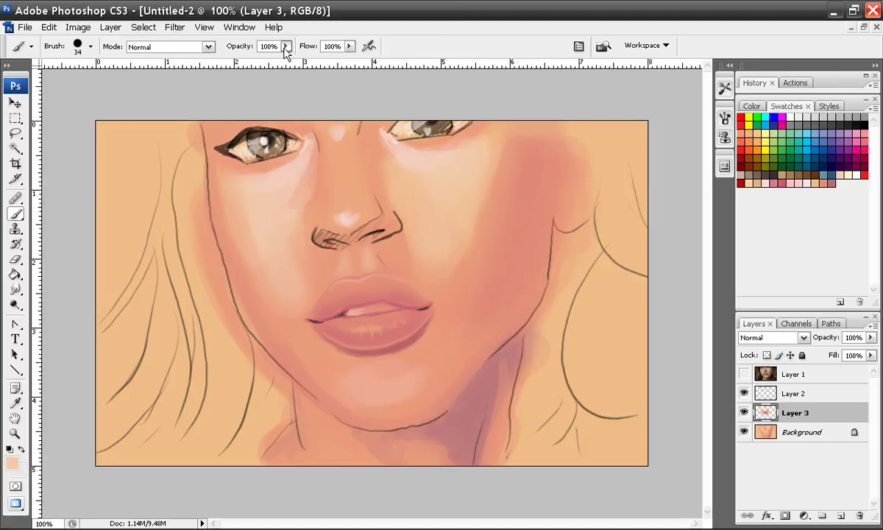
{"action": "left_click_drag", "start_coordinate": [285, 51], "coordinate": [247, 83]}
Step: Blend the light area of the right-hand cheek into the skin beside the nostril and mouth corner, using repeatedly sampled peach tones
{"action": "left_click_drag", "start_coordinate": [410, 280], "coordinate": [424, 280]}
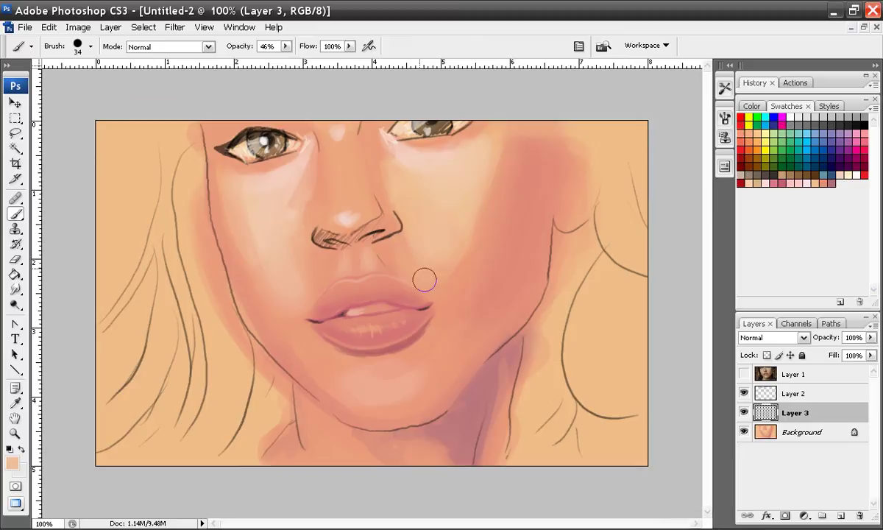
{"action": "left_click", "coordinate": [394, 253], "text": "alt"}
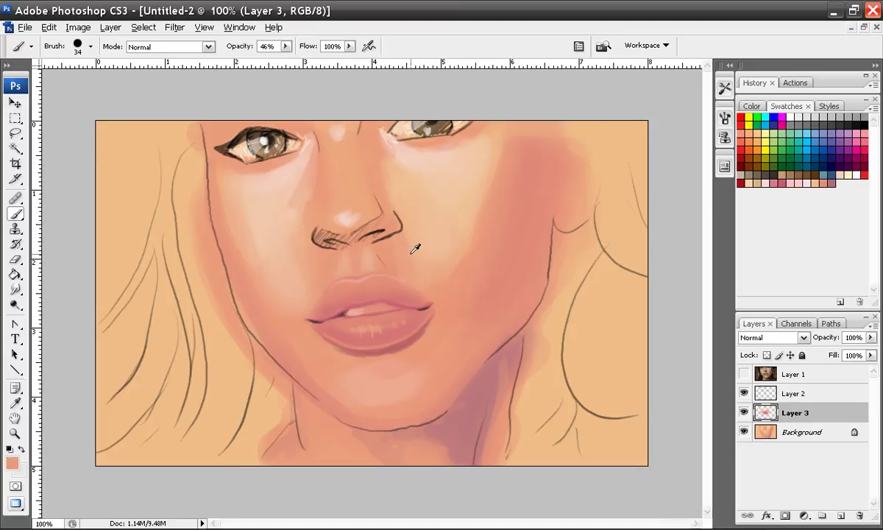
{"action": "mouse_move", "coordinate": [415, 273]}
{"action": "left_mouse_down"}
{"action": "mouse_move", "coordinate": [426, 273]}
{"action": "mouse_move", "coordinate": [392, 251]}
{"action": "mouse_move", "coordinate": [421, 266]}
{"action": "left_mouse_up"}
{"action": "left_click", "coordinate": [391, 259], "text": "alt"}
{"action": "left_click", "coordinate": [431, 252], "text": "alt"}
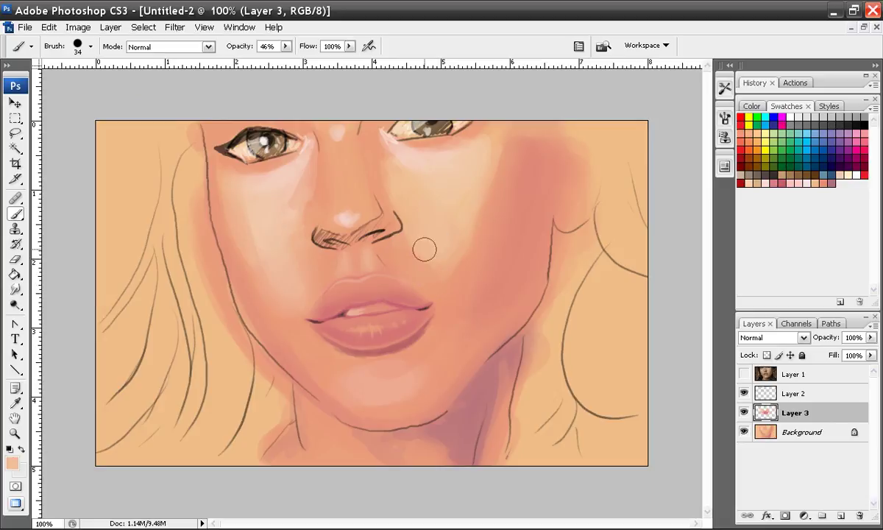
{"action": "mouse_move", "coordinate": [398, 235]}
{"action": "left_mouse_down"}
{"action": "mouse_move", "coordinate": [408, 266]}
{"action": "mouse_move", "coordinate": [393, 263]}
{"action": "mouse_move", "coordinate": [445, 267]}
{"action": "left_mouse_up"}
{"action": "left_click", "coordinate": [425, 273], "text": "alt"}
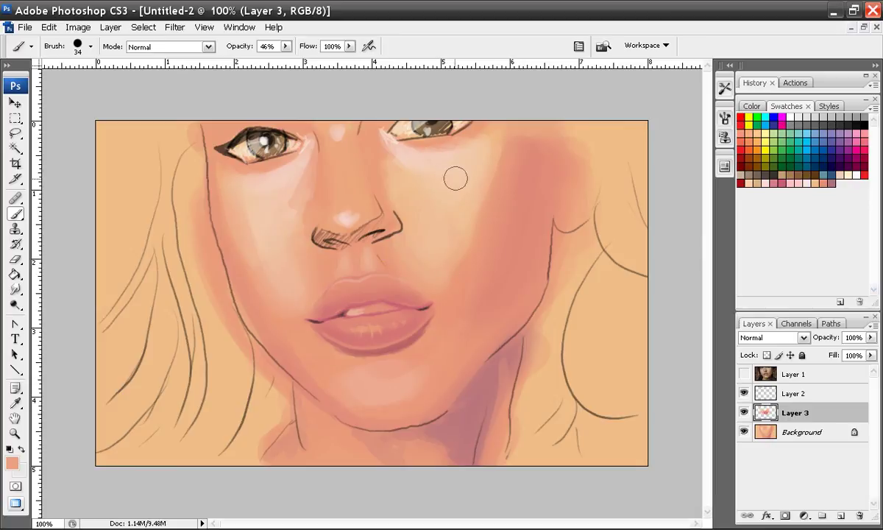
{"action": "left_click", "coordinate": [548, 260]}
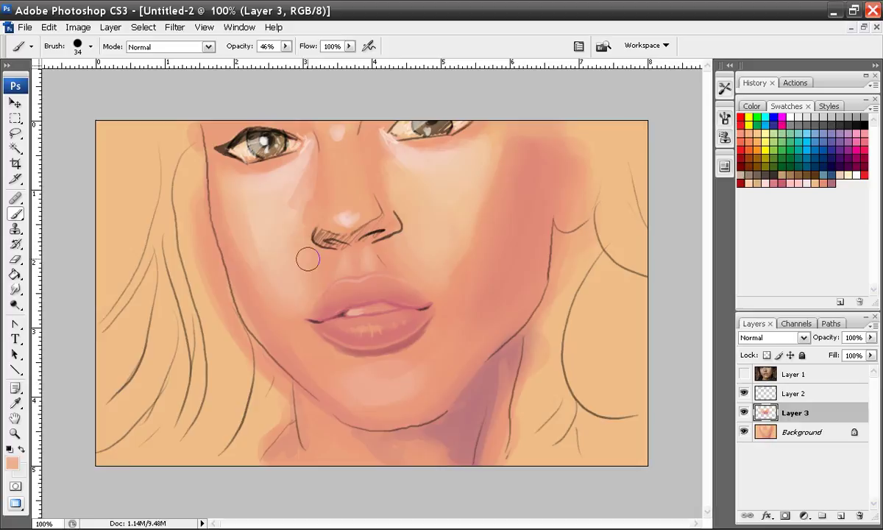
Step: Soften the skin transitions on both sides of the nose and upper lip with sampled tones, checking them against the Layer 1 photo
{"action": "mouse_move", "coordinate": [307, 259]}
{"action": "left_mouse_down"}
{"action": "mouse_move", "coordinate": [307, 288]}
{"action": "mouse_move", "coordinate": [321, 258]}
{"action": "mouse_move", "coordinate": [319, 284]}
{"action": "left_mouse_up"}
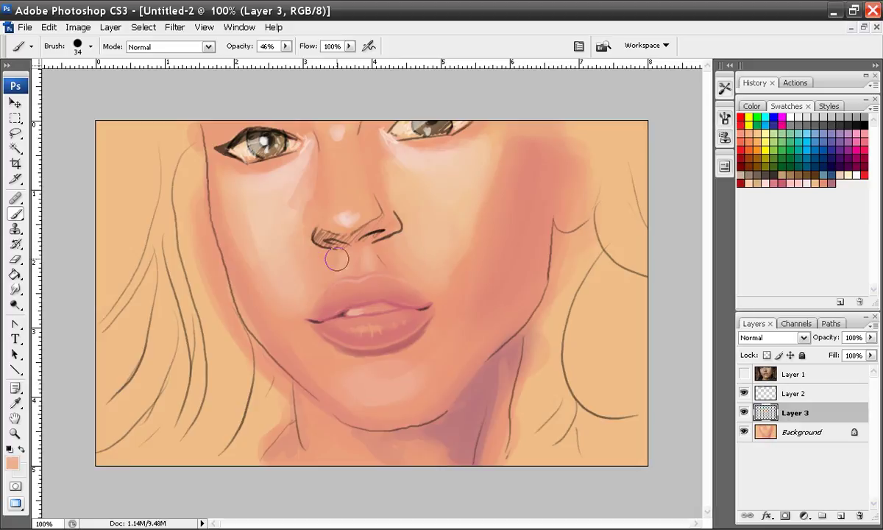
{"action": "left_click_drag", "start_coordinate": [432, 255], "coordinate": [427, 247]}
{"action": "left_click", "coordinate": [431, 249], "text": "alt"}
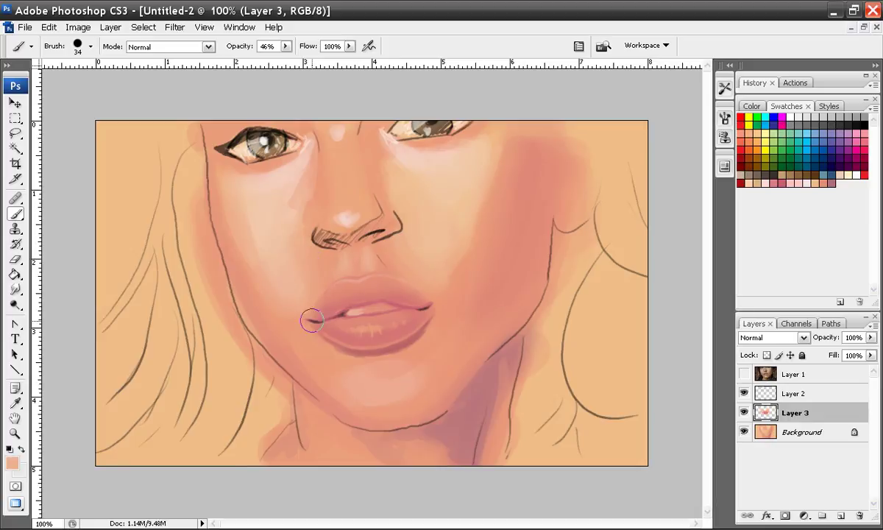
{"action": "left_click", "coordinate": [335, 263], "text": "alt"}
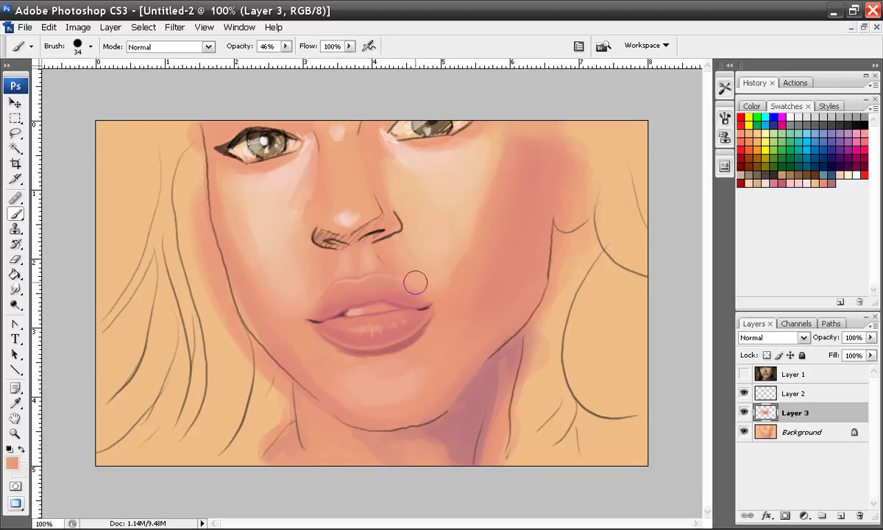
{"action": "left_click_drag", "start_coordinate": [416, 283], "coordinate": [386, 250]}
{"action": "left_click", "coordinate": [740, 376]}
{"action": "left_click", "coordinate": [742, 375]}
{"action": "left_click", "coordinate": [742, 376]}
Step: Choose the 5 px brush preset at 100% hardness for close-up work on the lips at 300% magnification
{"action": "key", "text": "ctrl+plus"}
{"action": "key", "text": "ctrl+plus"}
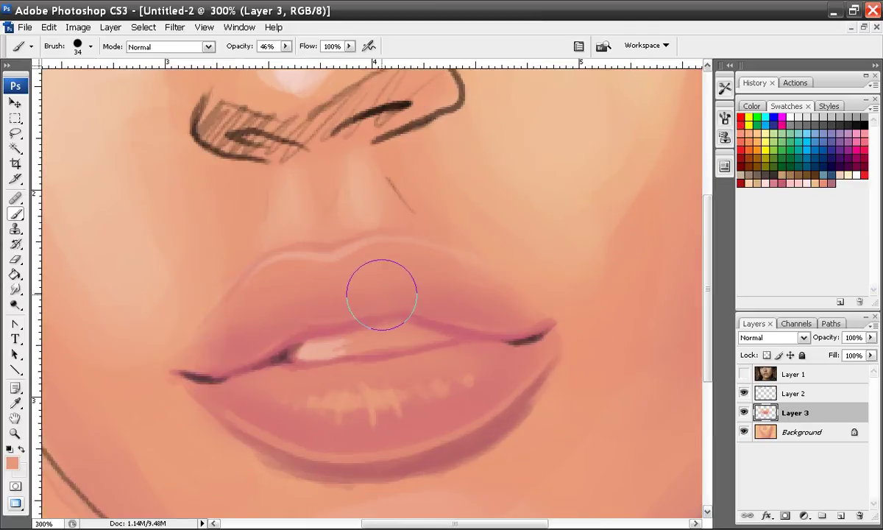
{"action": "right_click", "coordinate": [368, 269]}
{"action": "left_click", "coordinate": [402, 387]}
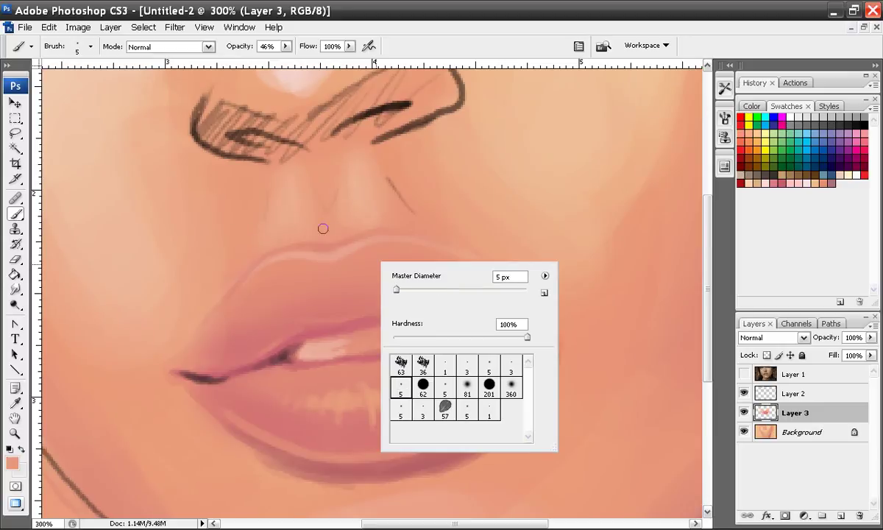
{"action": "left_click", "coordinate": [322, 349], "text": "alt"}
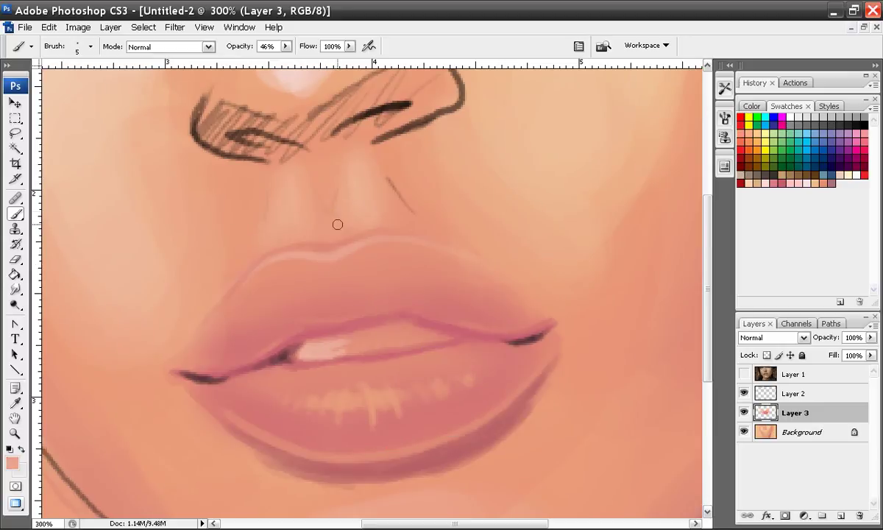
{"action": "left_click_drag", "start_coordinate": [337, 224], "coordinate": [329, 209]}
{"action": "key", "text": "ctrl+z"}
Step: On Layer 2, erase the stray sketch line between the right-hand nostril and the upper lip
{"action": "left_click", "coordinate": [766, 398]}
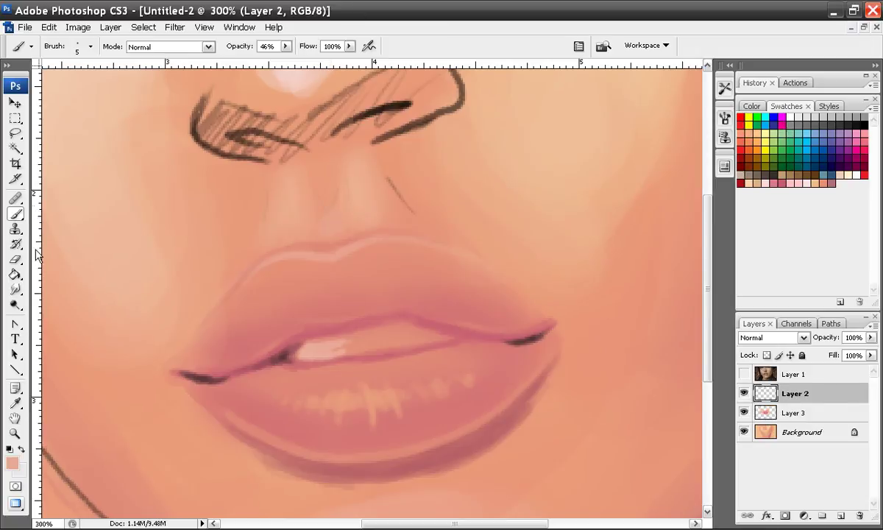
{"action": "key", "text": "e"}
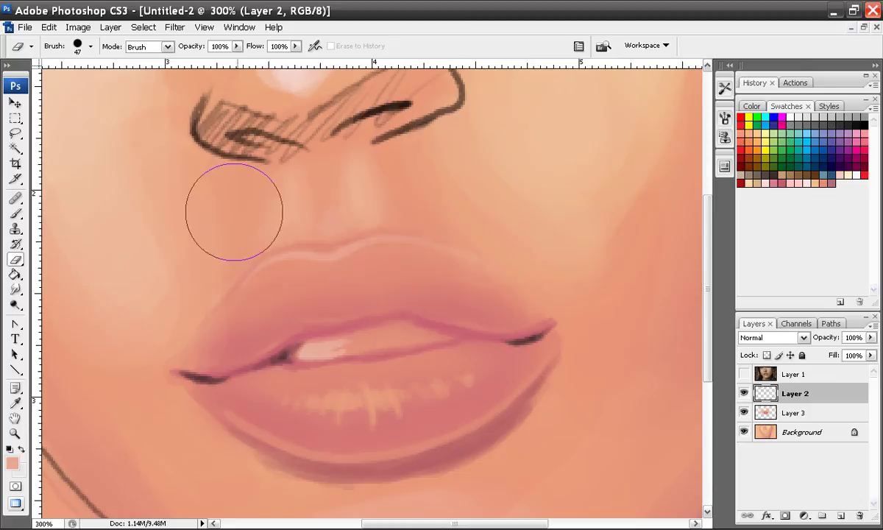
Step: Brush a soft pink shadow sampled from the lower lip along the underside of the nose and into the top of the philtrum
{"action": "left_click", "coordinate": [15, 212]}
{"action": "left_click_drag", "start_coordinate": [493, 280], "coordinate": [485, 294]}
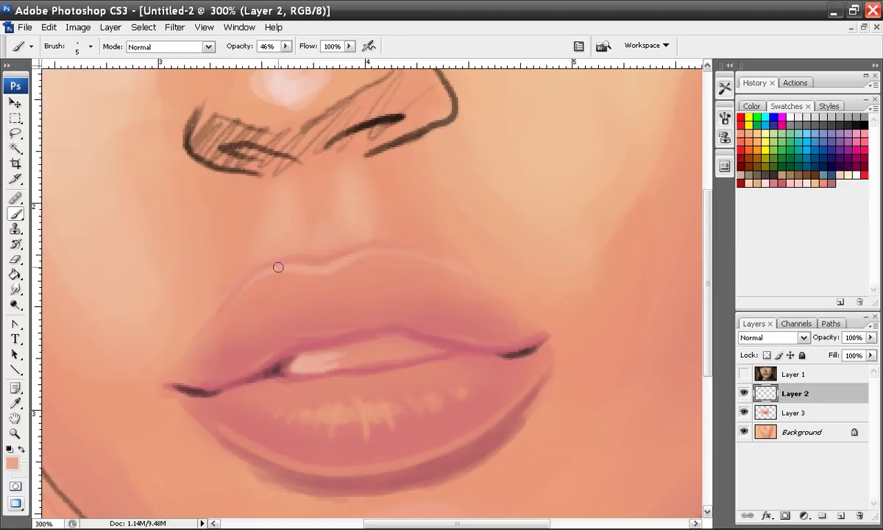
{"action": "left_click", "coordinate": [277, 429], "text": "alt"}
{"action": "left_click_drag", "start_coordinate": [293, 178], "coordinate": [284, 176]}
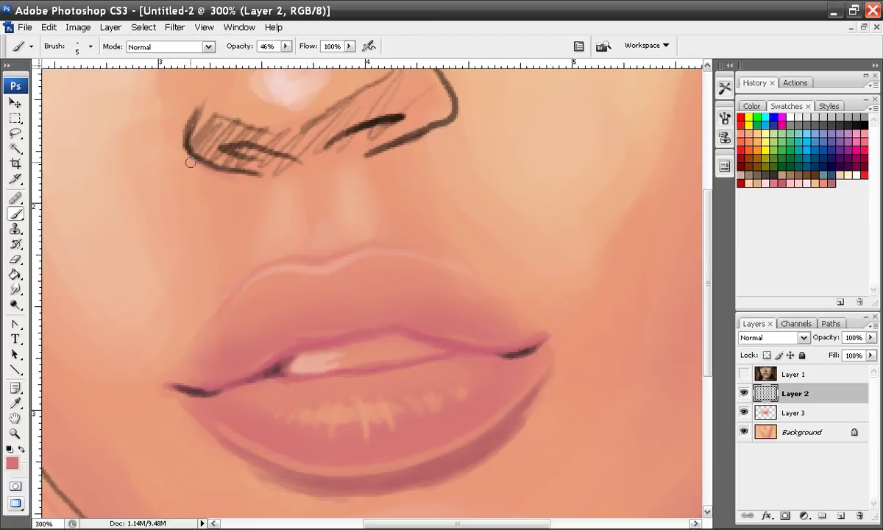
{"action": "mouse_move", "coordinate": [190, 162]}
{"action": "left_mouse_down"}
{"action": "mouse_move", "coordinate": [280, 177]}
{"action": "mouse_move", "coordinate": [260, 174]}
{"action": "mouse_move", "coordinate": [282, 162]}
{"action": "mouse_move", "coordinate": [321, 163]}
{"action": "mouse_move", "coordinate": [380, 134]}
{"action": "mouse_move", "coordinate": [338, 150]}
{"action": "left_mouse_up"}
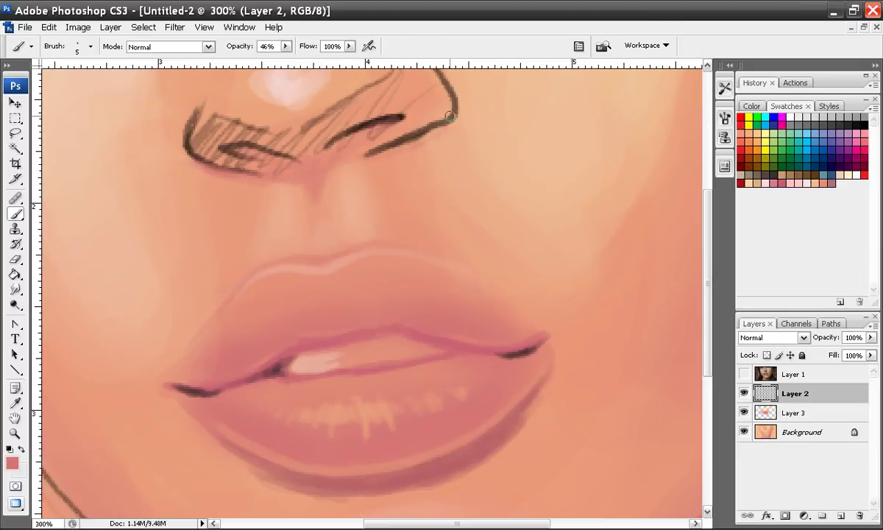
{"action": "left_click_drag", "start_coordinate": [454, 120], "coordinate": [391, 151]}
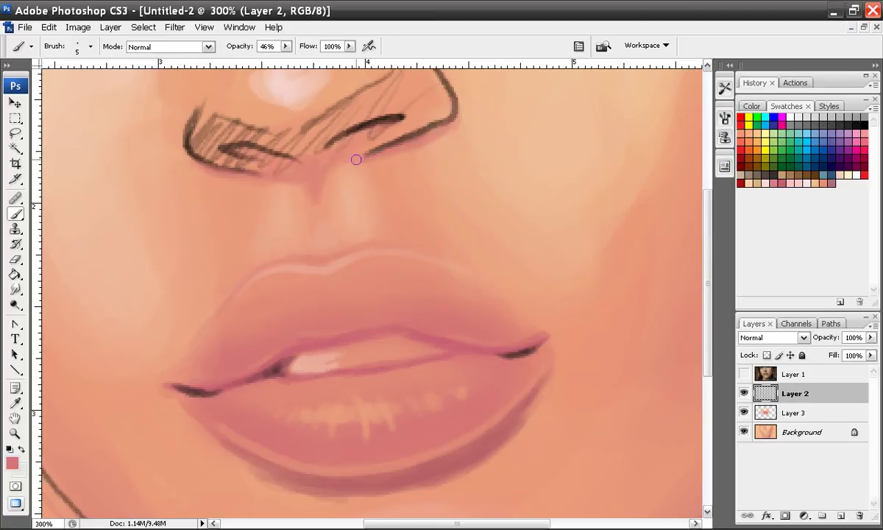
{"action": "left_click_drag", "start_coordinate": [363, 156], "coordinate": [443, 122]}
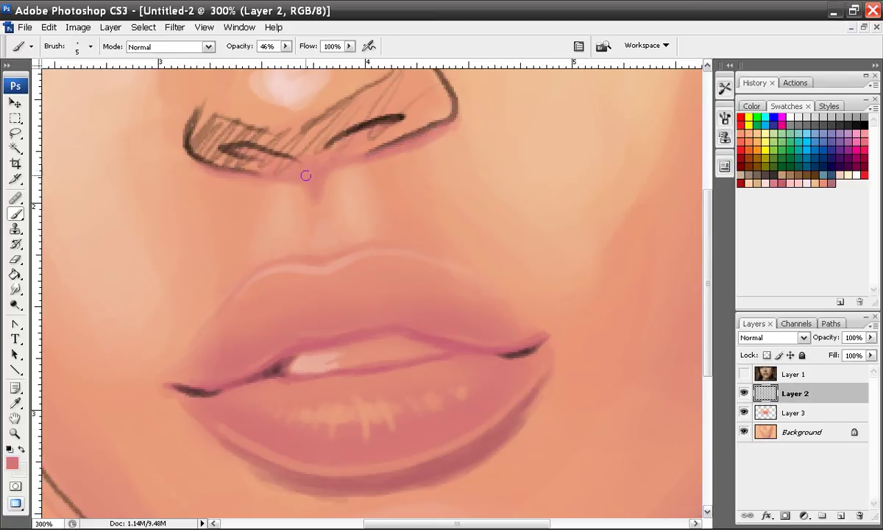
Step: Shade both nostrils and the outer edge of the right-hand nostril wing in the same pink, and deepen the shadow at the philtrum
{"action": "left_click_drag", "start_coordinate": [455, 92], "coordinate": [455, 118]}
{"action": "left_click_drag", "start_coordinate": [232, 138], "coordinate": [267, 148]}
{"action": "mouse_move", "coordinate": [328, 142]}
{"action": "left_mouse_down"}
{"action": "mouse_move", "coordinate": [384, 124]}
{"action": "mouse_move", "coordinate": [320, 152]}
{"action": "mouse_move", "coordinate": [379, 131]}
{"action": "left_mouse_up"}
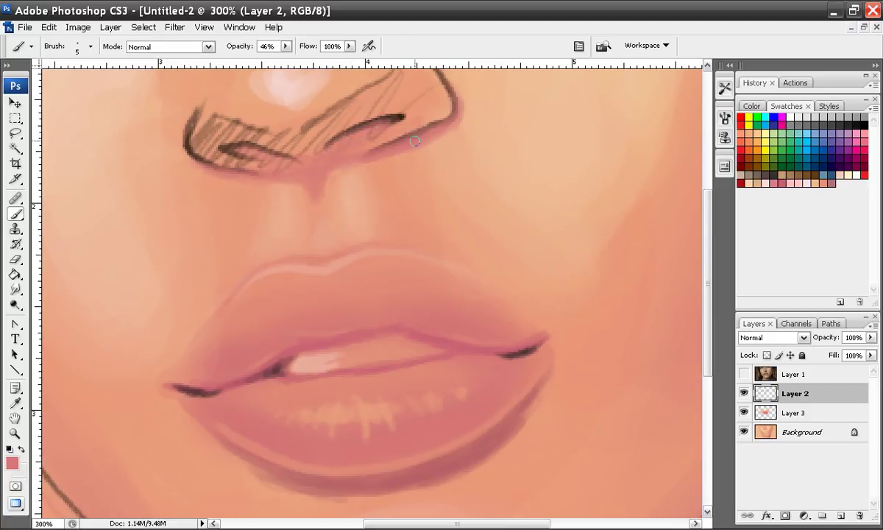
{"action": "left_click_drag", "start_coordinate": [415, 141], "coordinate": [440, 131]}
{"action": "mouse_move", "coordinate": [446, 96]}
{"action": "left_mouse_down"}
{"action": "mouse_move", "coordinate": [456, 114]}
{"action": "mouse_move", "coordinate": [323, 171]}
{"action": "mouse_move", "coordinate": [311, 203]}
{"action": "mouse_move", "coordinate": [321, 200]}
{"action": "left_mouse_up"}
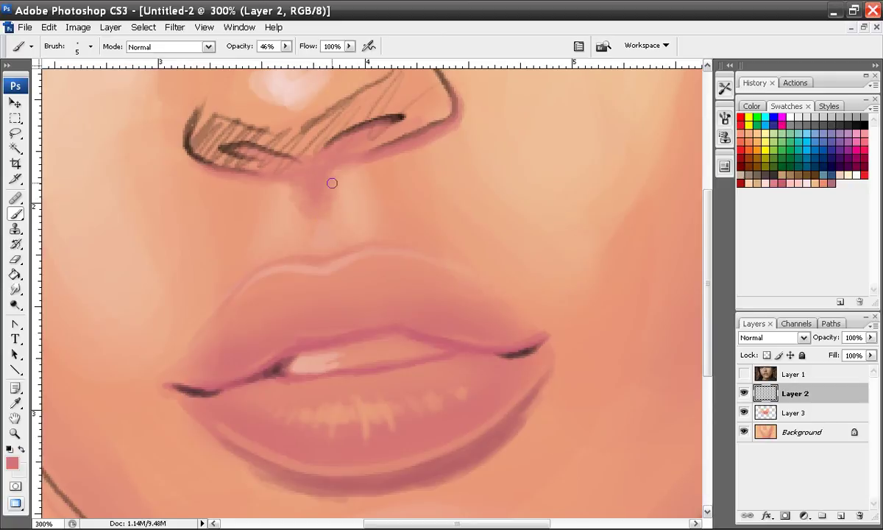
Step: Soften the pink philtrum shadow with the Blur tool at 100% strength and check the whole portrait at 100% magnification
{"action": "left_click", "coordinate": [15, 291]}
{"action": "left_click", "coordinate": [49, 290]}
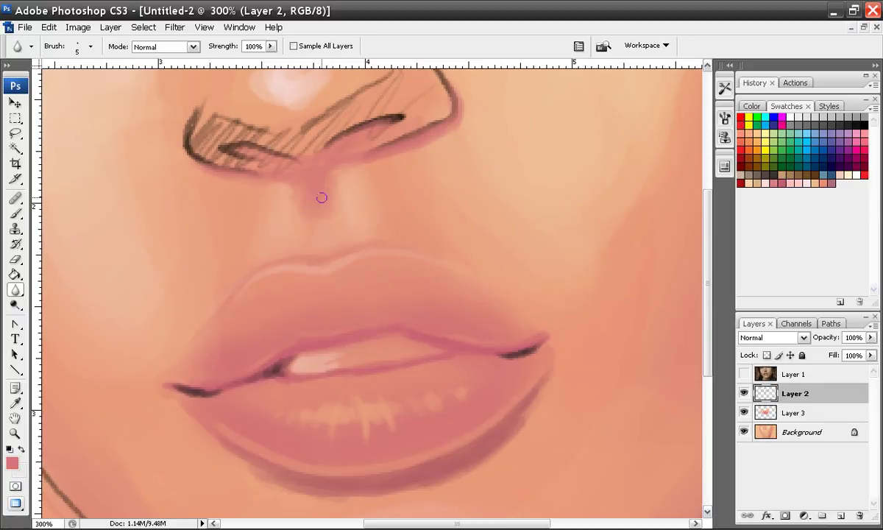
{"action": "mouse_move", "coordinate": [322, 197]}
{"action": "left_mouse_down"}
{"action": "mouse_move", "coordinate": [308, 231]}
{"action": "mouse_move", "coordinate": [337, 222]}
{"action": "mouse_move", "coordinate": [328, 227]}
{"action": "left_mouse_up"}
{"action": "key", "text": "ctrl+minus"}
{"action": "key", "text": "ctrl+minus"}
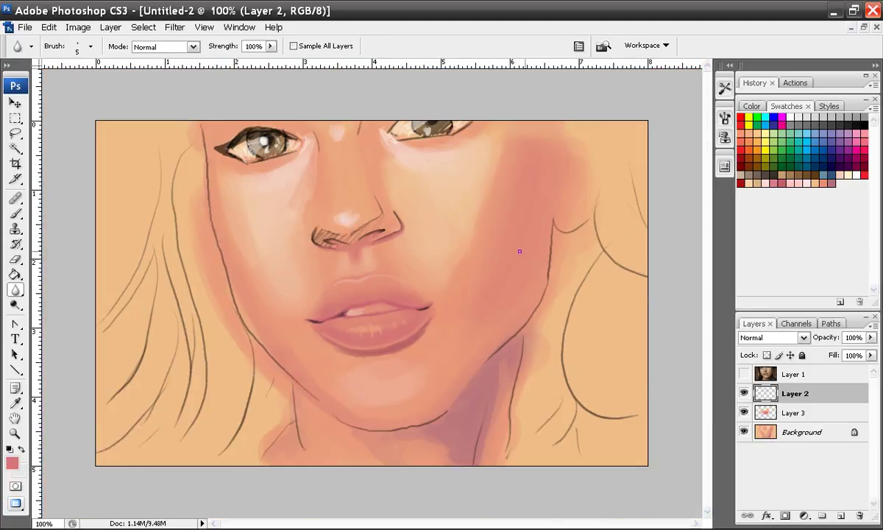
Step: Blend a sampled lip tone into the skin just above the cupid's bow with a 17 px brush at 200% magnification
{"action": "key", "text": "ctrl+plus"}
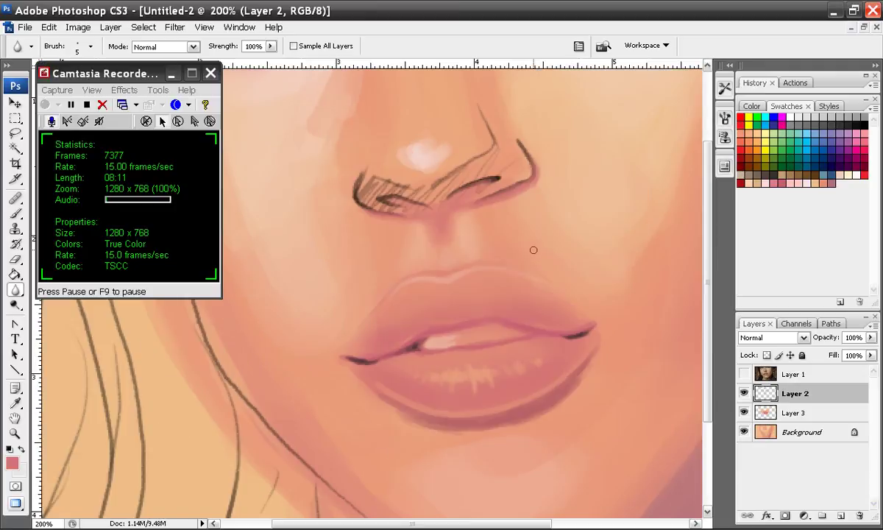
{"action": "key", "text": "b"}
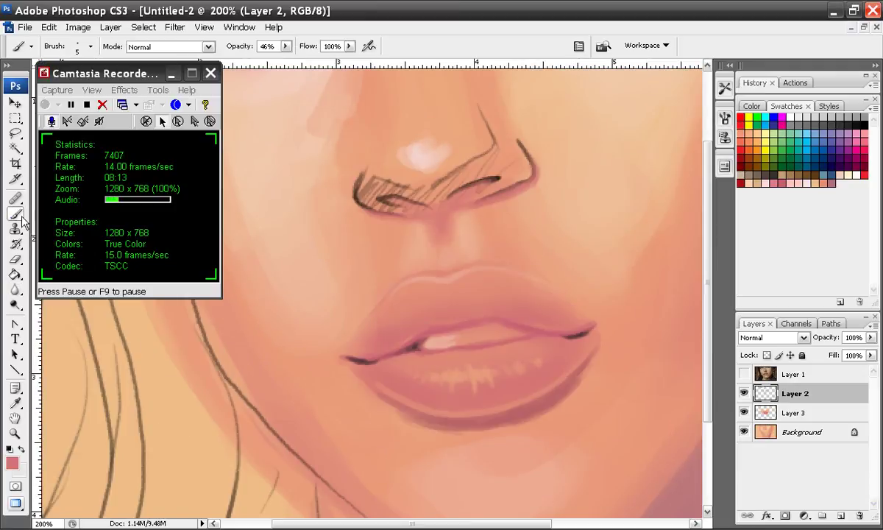
{"action": "right_click", "coordinate": [458, 257]}
{"action": "left_click", "coordinate": [484, 286]}
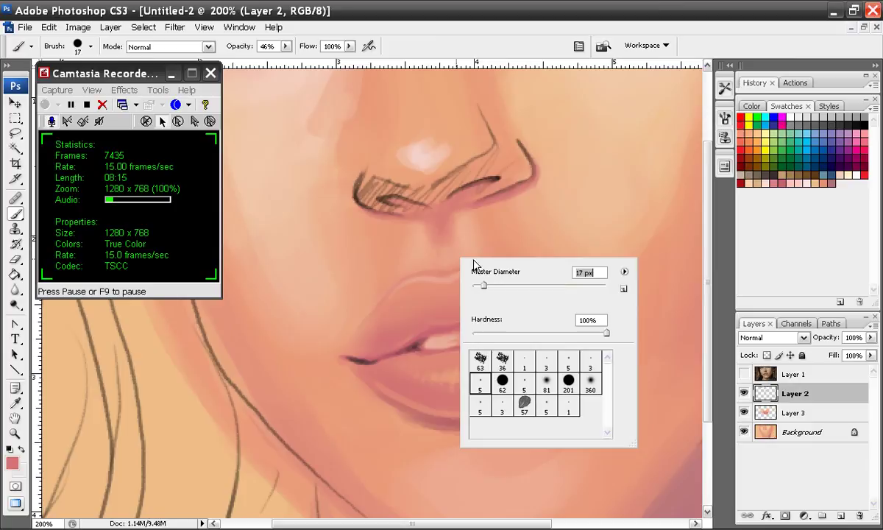
{"action": "left_click", "coordinate": [432, 302]}
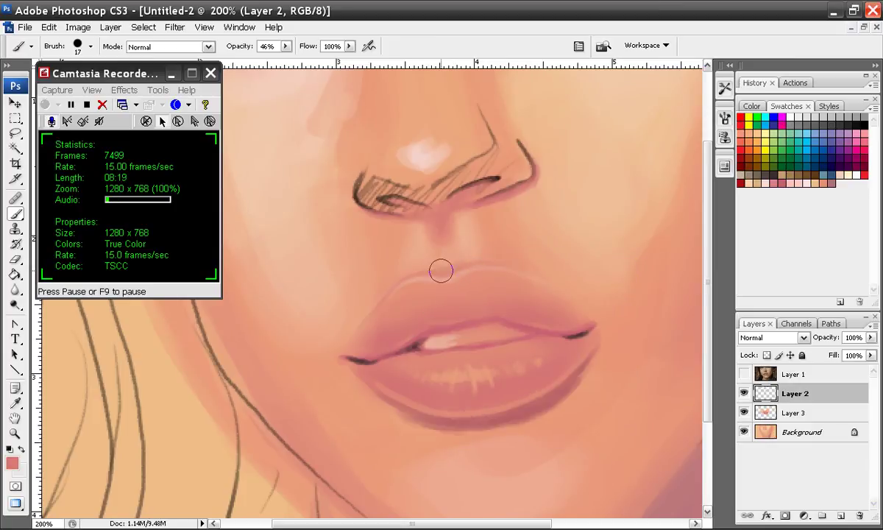
{"action": "mouse_move", "coordinate": [436, 268]}
{"action": "left_mouse_down"}
{"action": "mouse_move", "coordinate": [407, 274]}
{"action": "mouse_move", "coordinate": [461, 265]}
{"action": "left_mouse_up"}
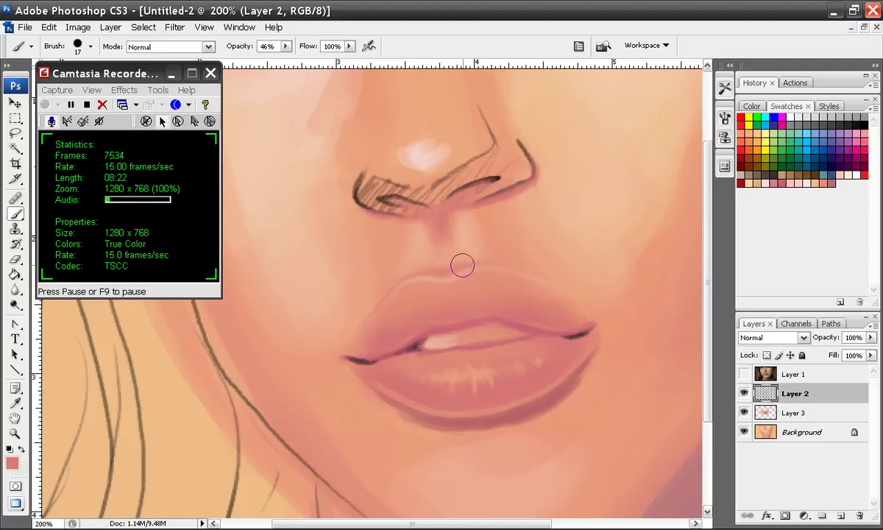
Step: Paint a pale pink highlight sampled from the nose tip along the left-hand edge of the upper lip with the 5 px brush
{"action": "left_click", "coordinate": [423, 159], "text": "alt"}
{"action": "right_click", "coordinate": [396, 258]}
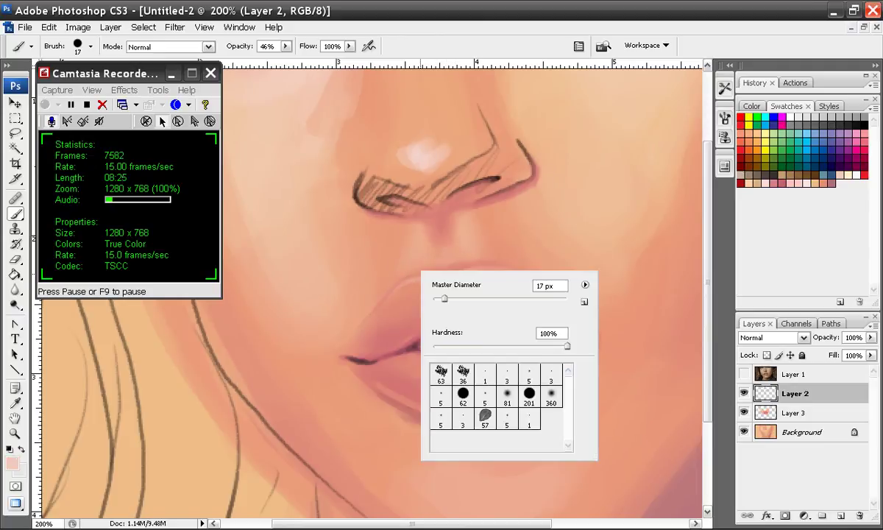
{"action": "double_click", "coordinate": [414, 372]}
{"action": "mouse_move", "coordinate": [442, 282]}
{"action": "left_mouse_down"}
{"action": "mouse_move", "coordinate": [409, 283]}
{"action": "mouse_move", "coordinate": [435, 282]}
{"action": "left_mouse_up"}
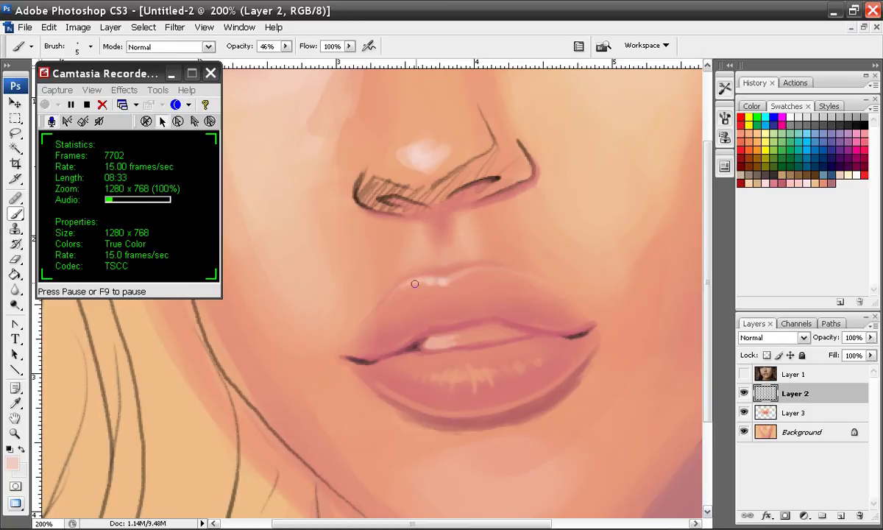
{"action": "left_click_drag", "start_coordinate": [407, 286], "coordinate": [451, 280]}
{"action": "left_click_drag", "start_coordinate": [434, 284], "coordinate": [420, 282]}
Step: Build up the pale pink highlight across the middle of the lower lip and extend it toward the right-hand side
{"action": "left_click_drag", "start_coordinate": [470, 374], "coordinate": [471, 380]}
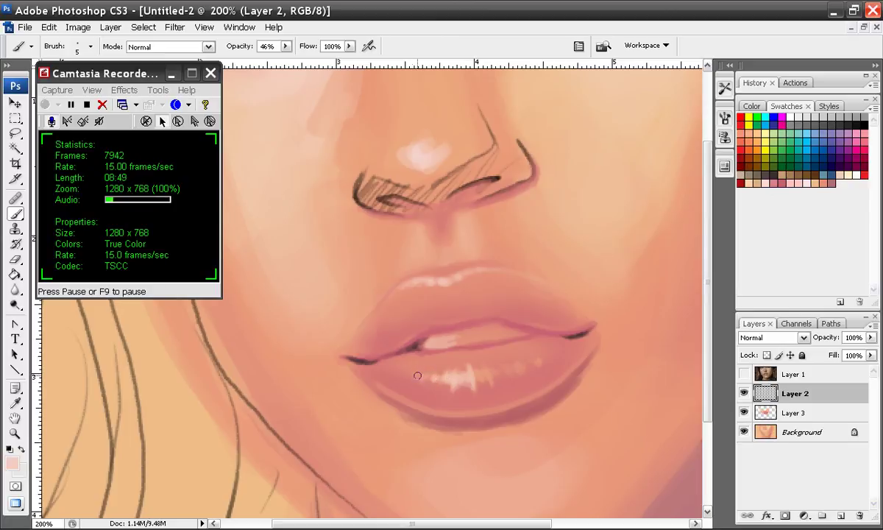
{"action": "left_click_drag", "start_coordinate": [471, 377], "coordinate": [485, 374]}
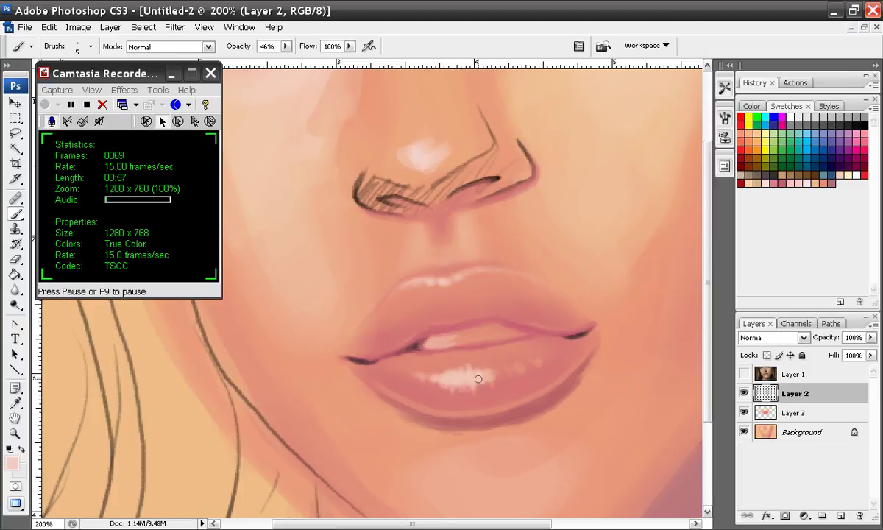
{"action": "left_click_drag", "start_coordinate": [480, 378], "coordinate": [499, 371]}
Step: With an 11 px brush and sampled peach and pink tones, paint a soft lighter fold on the upper lip near the right-hand mouth corner
{"action": "right_click", "coordinate": [518, 317]}
{"action": "left_click_drag", "start_coordinate": [539, 343], "coordinate": [543, 343]}
{"action": "left_click", "coordinate": [506, 310]}
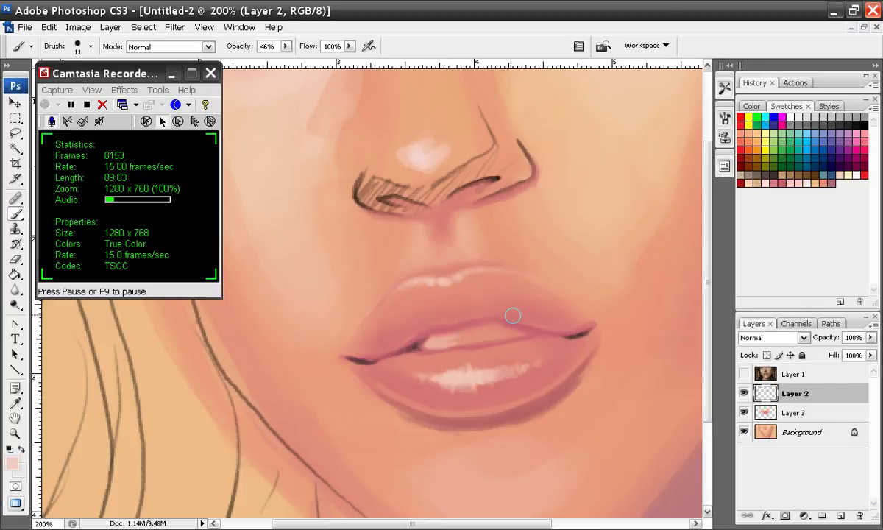
{"action": "left_click", "coordinate": [570, 254], "text": "alt"}
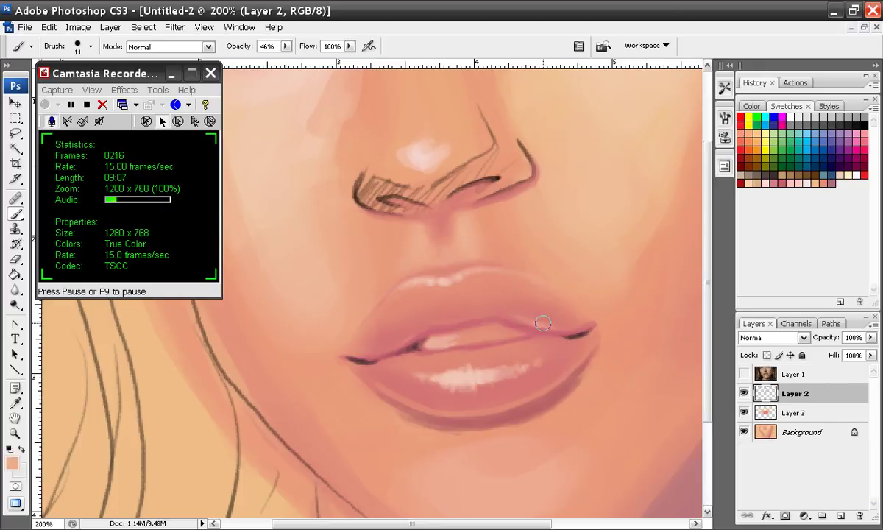
{"action": "left_click", "coordinate": [537, 317], "text": "alt"}
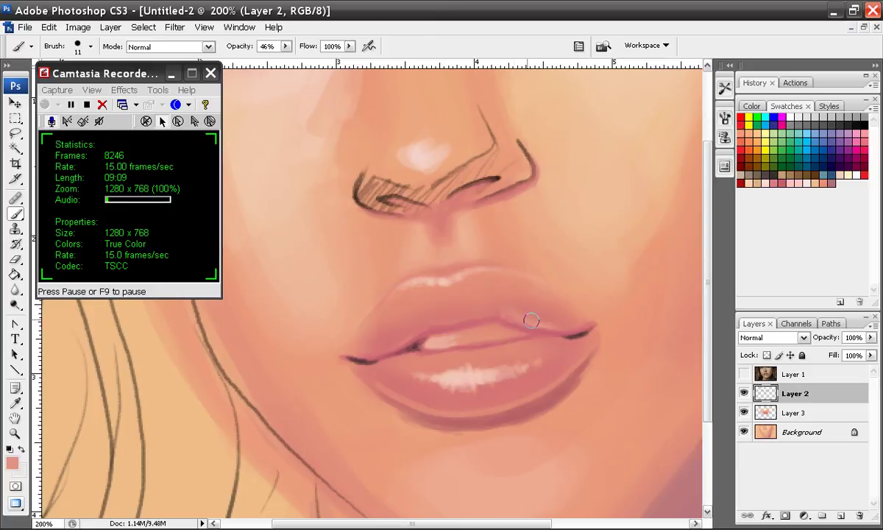
{"action": "left_click", "coordinate": [523, 317], "text": "alt"}
{"action": "mouse_move", "coordinate": [526, 316]}
{"action": "left_mouse_down"}
{"action": "mouse_move", "coordinate": [550, 322]}
{"action": "mouse_move", "coordinate": [549, 312]}
{"action": "mouse_move", "coordinate": [564, 333]}
{"action": "left_mouse_up"}
{"action": "left_click", "coordinate": [543, 309], "text": "alt"}
{"action": "left_click", "coordinate": [540, 329], "text": "alt"}
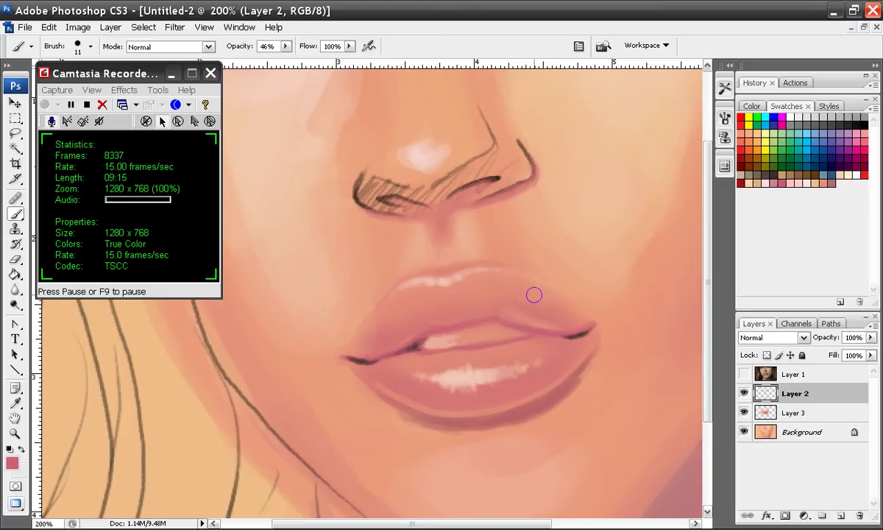
Step: Paint fine vertical creases through the lower lip highlight in a darker pink with the 5 px brush at 100% hardness
{"action": "right_click", "coordinate": [502, 303]}
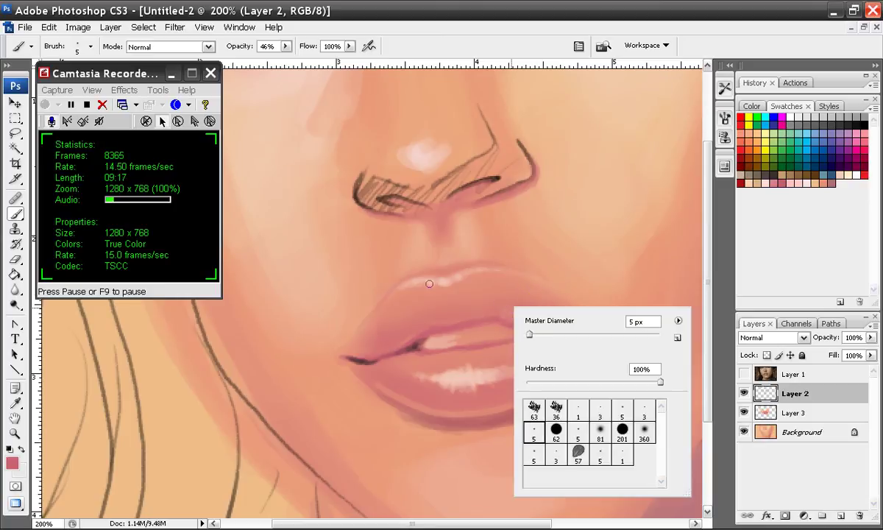
{"action": "left_click", "coordinate": [426, 388]}
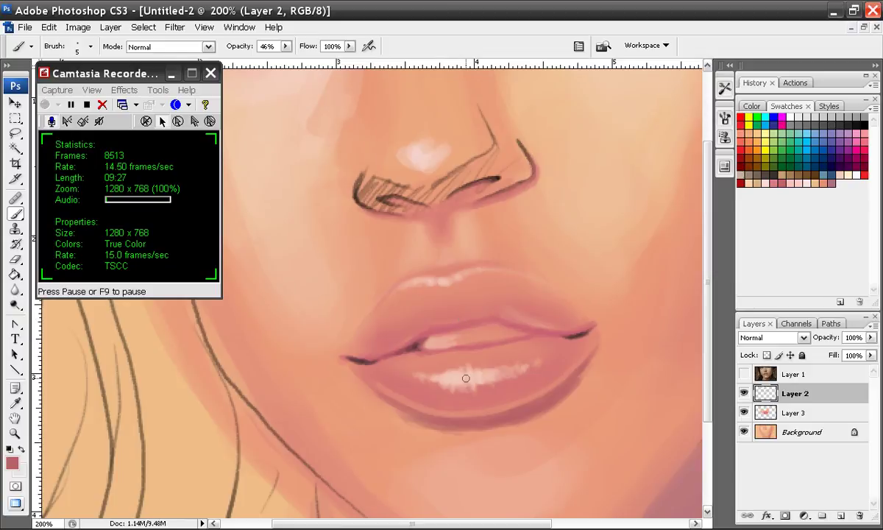
{"action": "left_click_drag", "start_coordinate": [465, 377], "coordinate": [464, 363]}
{"action": "left_click_drag", "start_coordinate": [457, 385], "coordinate": [451, 401]}
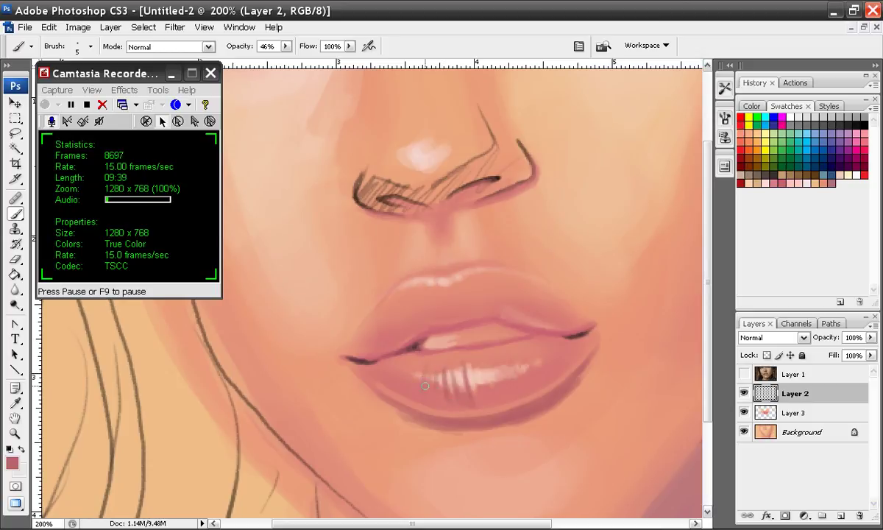
{"action": "mouse_move", "coordinate": [425, 386]}
{"action": "left_mouse_down"}
{"action": "mouse_move", "coordinate": [435, 349]}
{"action": "mouse_move", "coordinate": [443, 403]}
{"action": "left_mouse_up"}
{"action": "left_click_drag", "start_coordinate": [478, 358], "coordinate": [486, 394]}
{"action": "left_click_drag", "start_coordinate": [512, 353], "coordinate": [543, 387]}
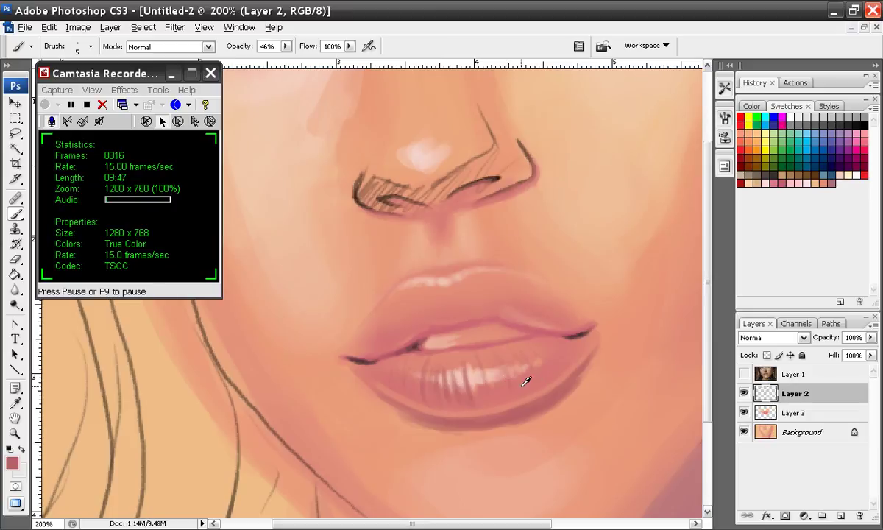
Step: Add fine creases to the right-hand part of the lower lip using a lighter pink sampled from beside the highlight
{"action": "left_click", "coordinate": [522, 386], "text": "alt"}
{"action": "left_click_drag", "start_coordinate": [501, 349], "coordinate": [492, 357]}
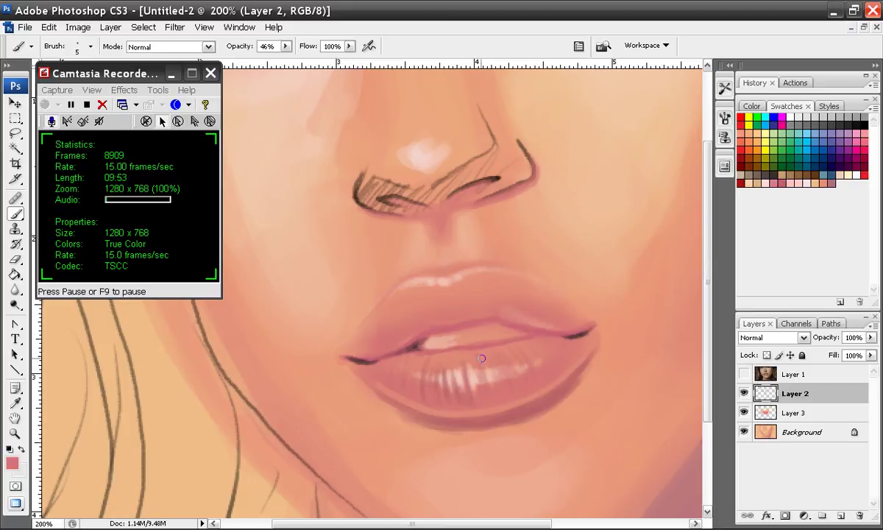
{"action": "mouse_move", "coordinate": [502, 357]}
{"action": "left_mouse_down"}
{"action": "mouse_move", "coordinate": [519, 381]}
{"action": "mouse_move", "coordinate": [472, 344]}
{"action": "mouse_move", "coordinate": [540, 375]}
{"action": "left_mouse_up"}
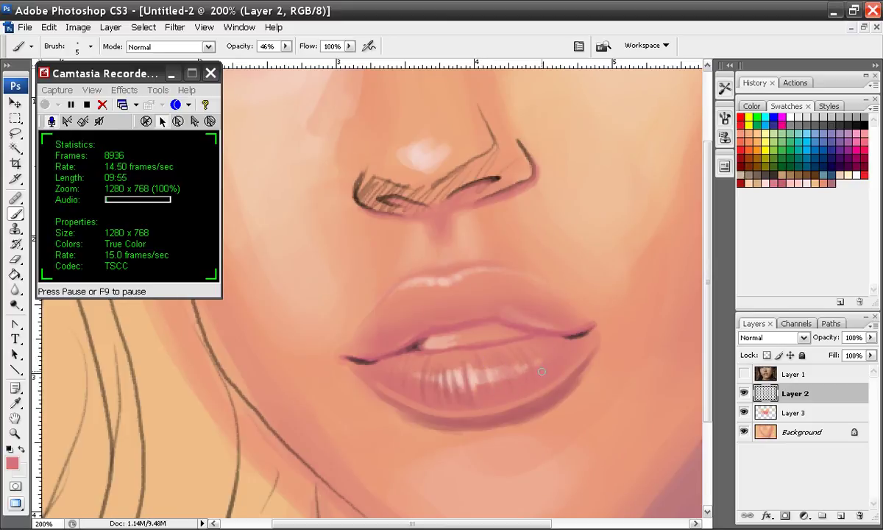